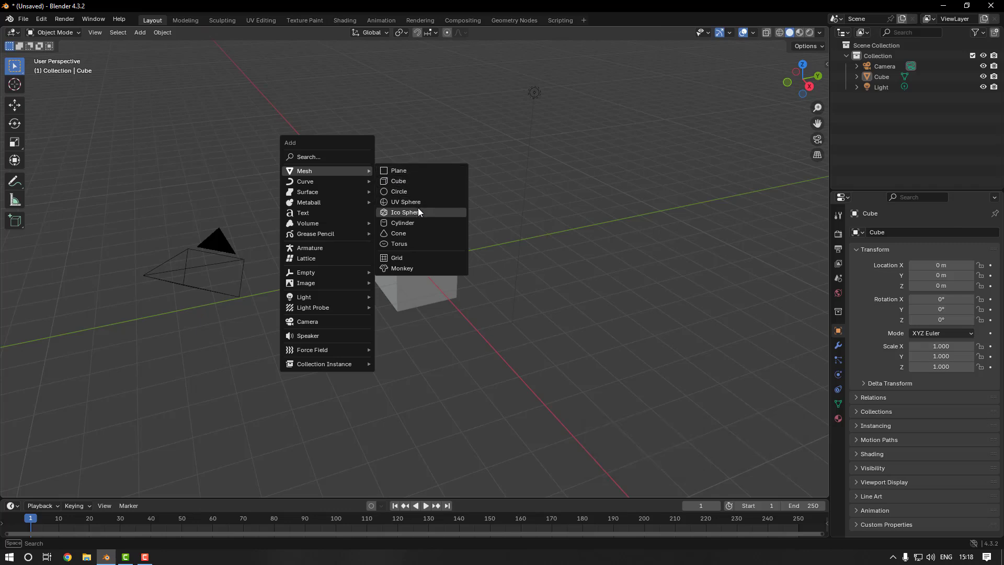
Add a plane mesh to the scene at the origin, alongside the default cube
key(Escape)
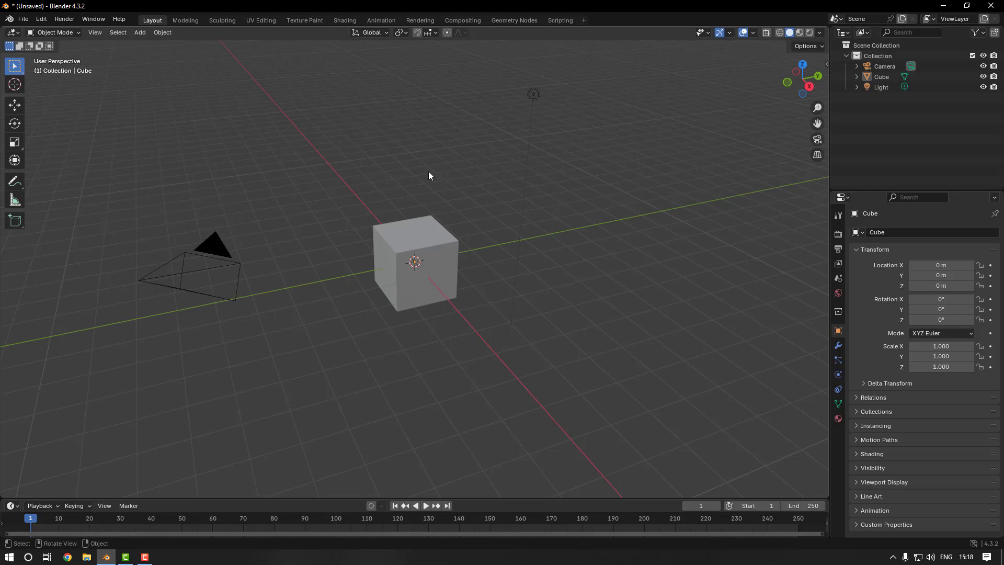
key(shift+a)
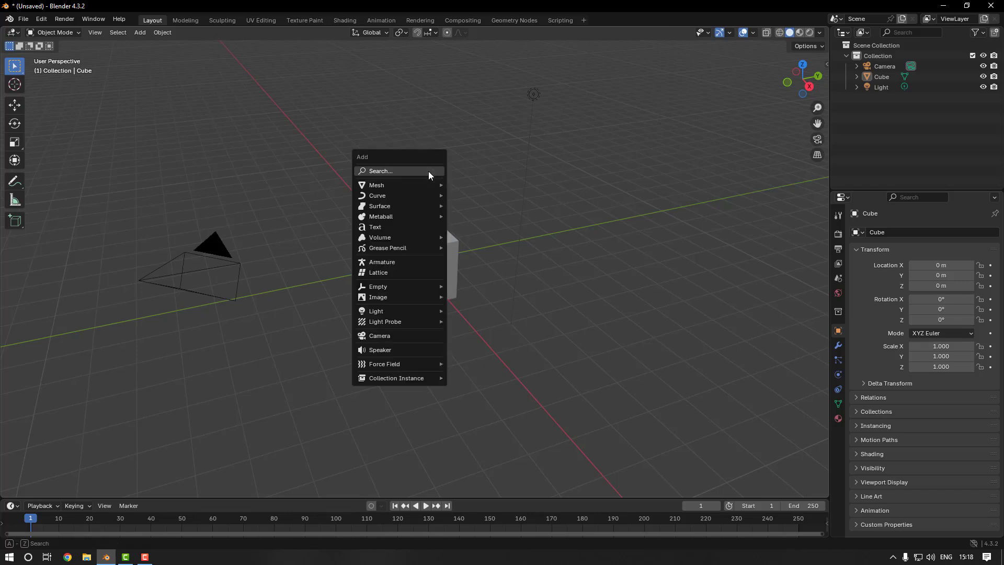
mouse_move(425, 184)
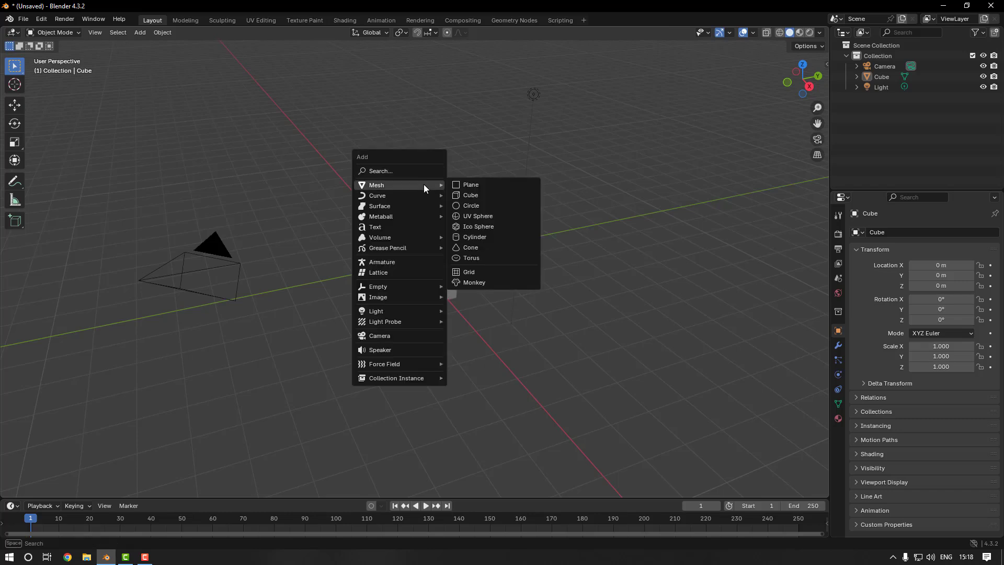
click(468, 186)
middle_drag(474, 223, 461, 239)
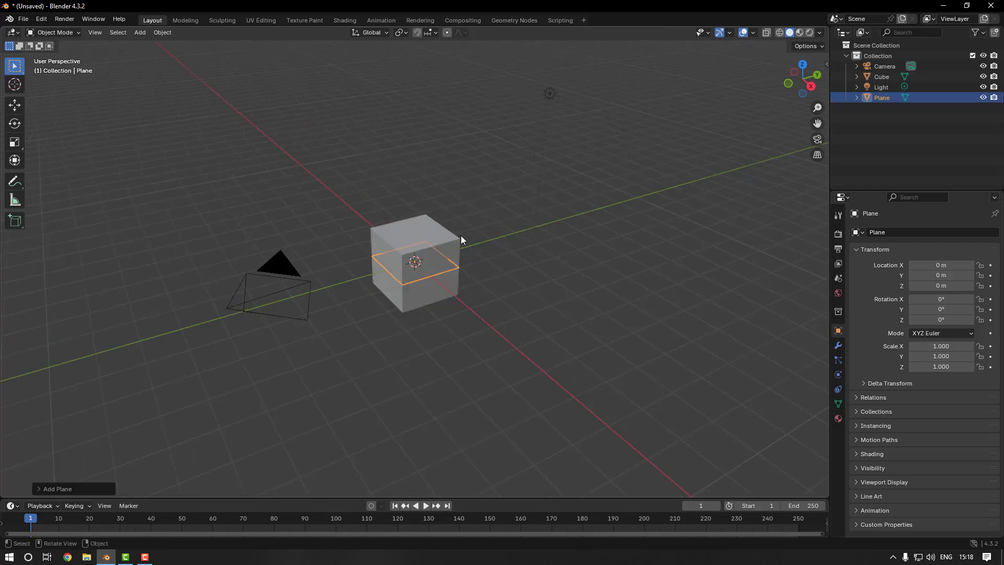
Move the plane straight up along Z to a height of about 2.27 m, above the cube
scroll(444, 241, up, 2)
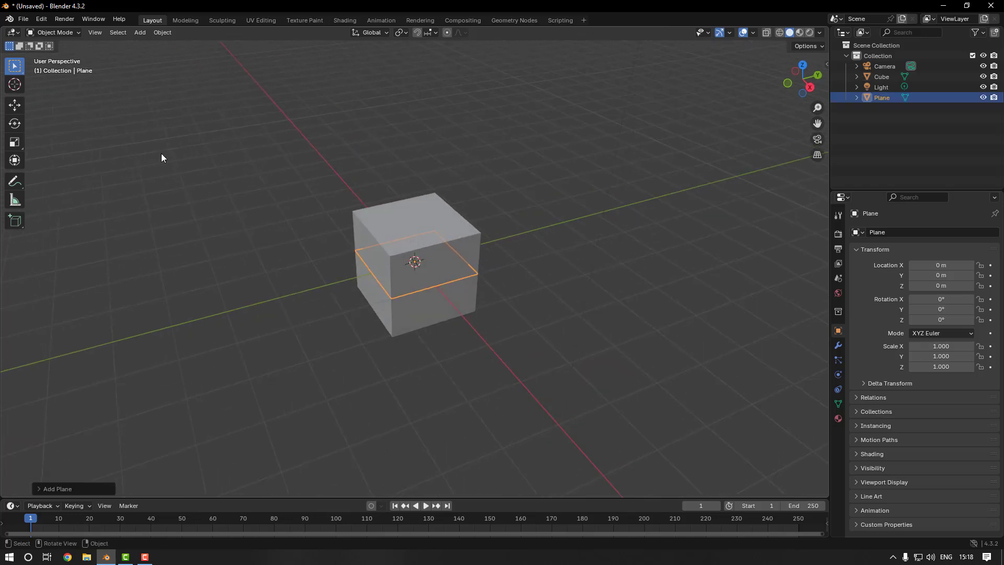
click(17, 106)
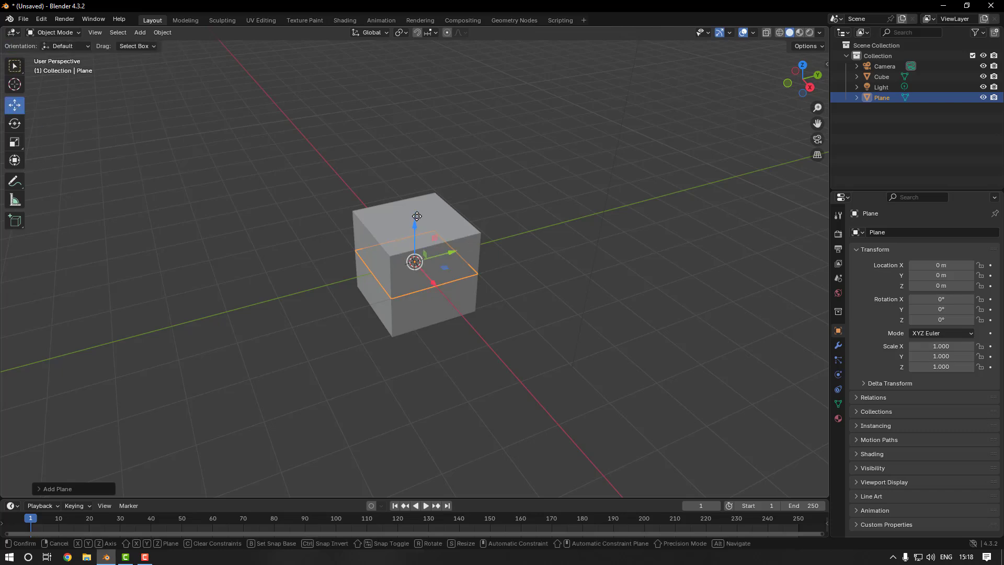
drag(417, 231, 418, 128)
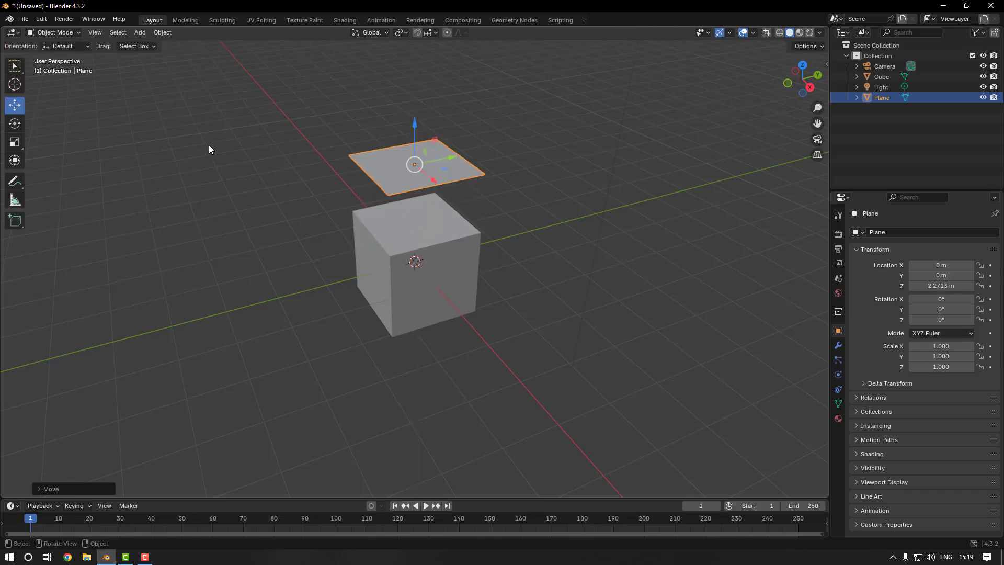
key(w)
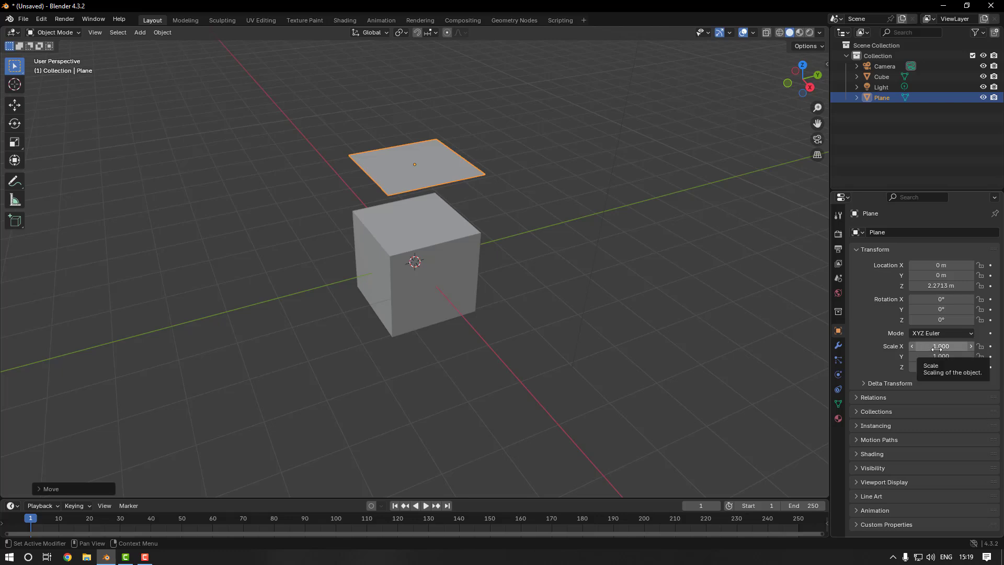
Enlarge the plane by setting its X and Y scale to 3
drag(941, 346, 974, 346)
middle_drag(536, 181, 564, 204)
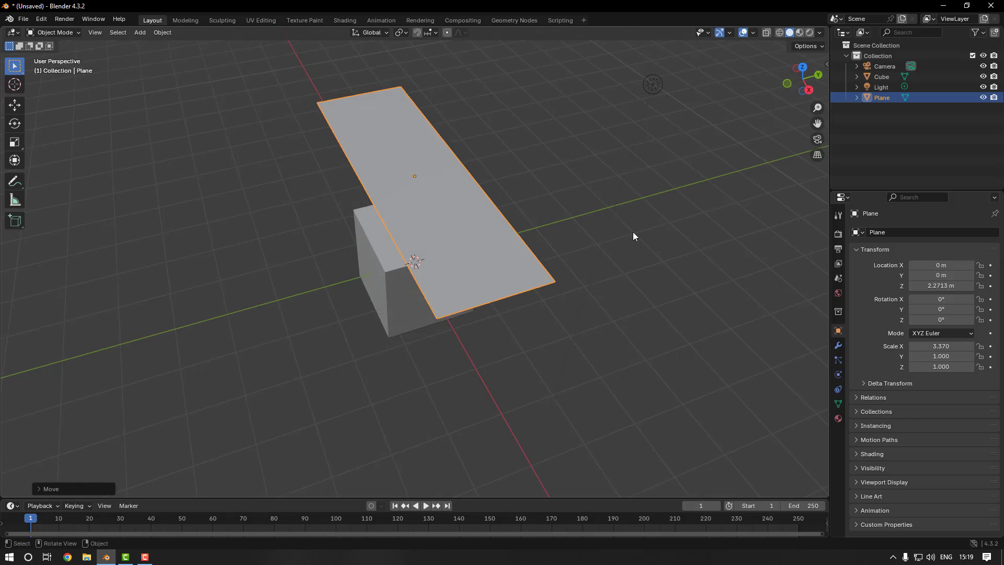
drag(939, 361, 967, 361)
middle_drag(813, 361, 622, 342)
click(936, 346)
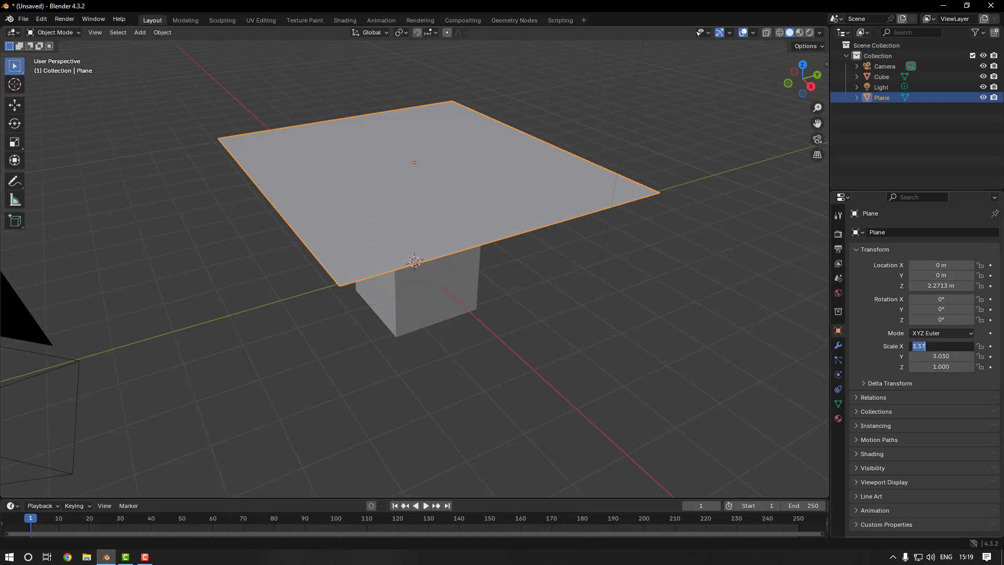
text(3)
key(Tab)
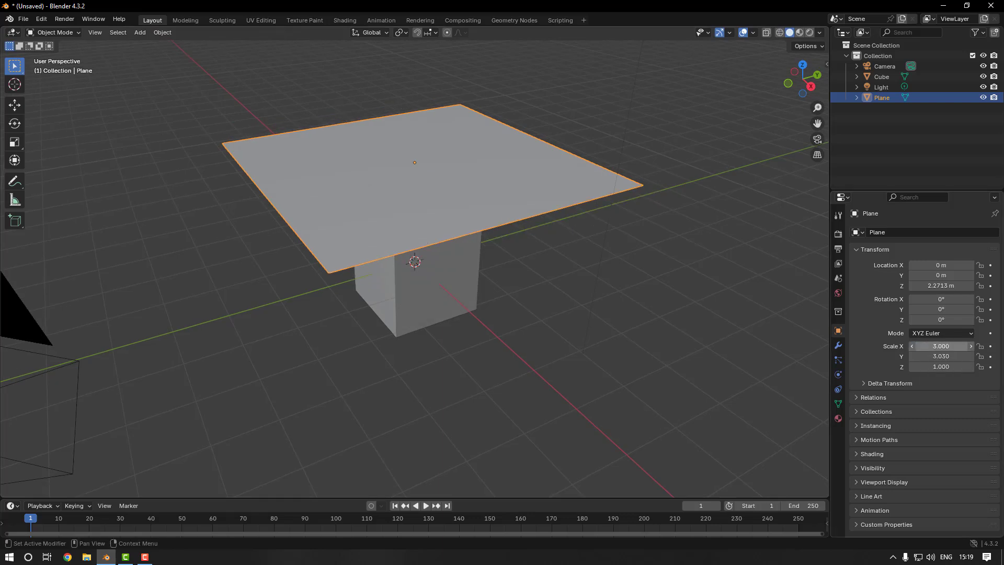
text(3)
key(Return)
Set the scene's camera as the active camera and view the scene through it
mouse_move(623, 281)
middle_down()
mouse_move(610, 297)
mouse_move(669, 279)
mouse_move(621, 276)
middle_up()
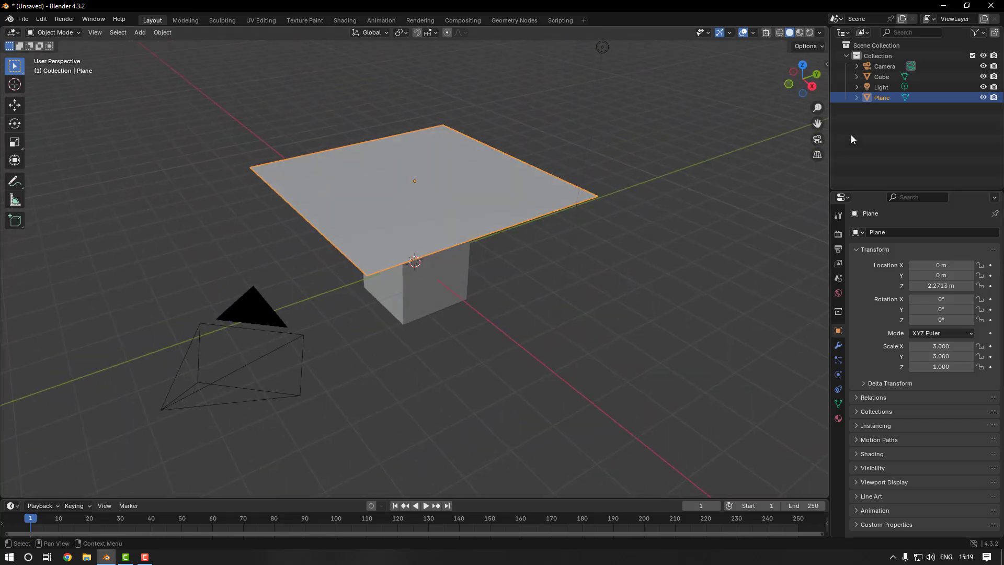
click(885, 66)
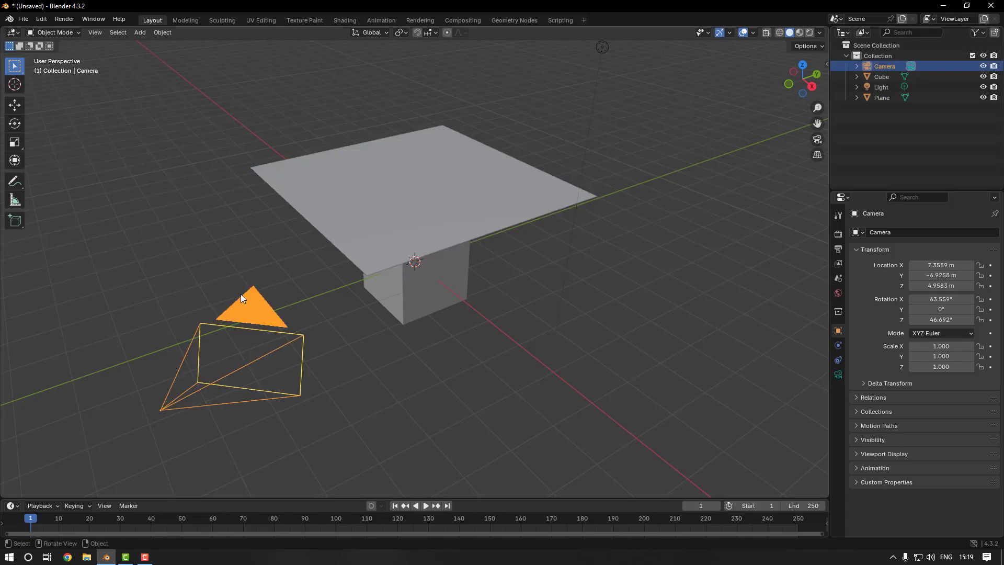
right_click(242, 209)
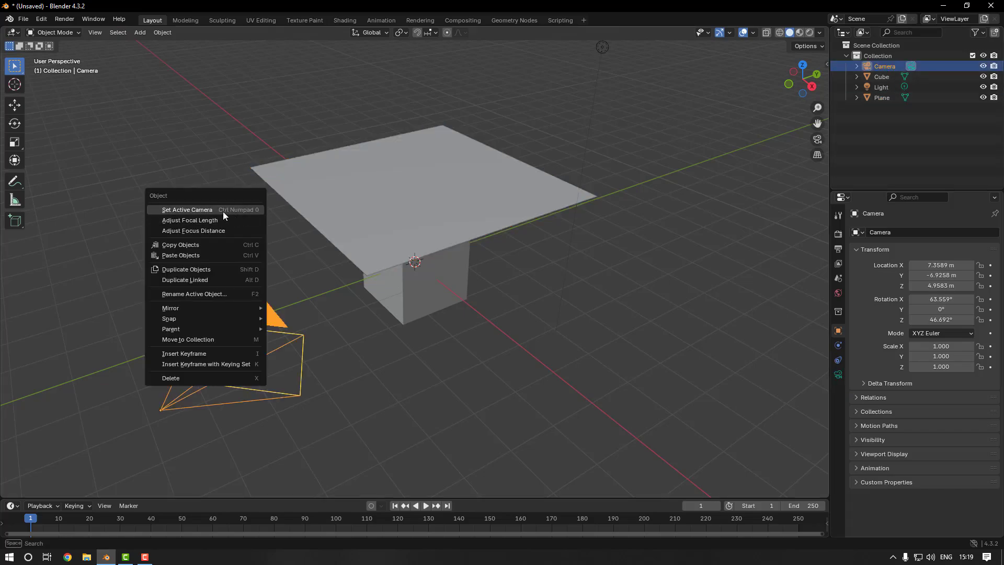
click(230, 211)
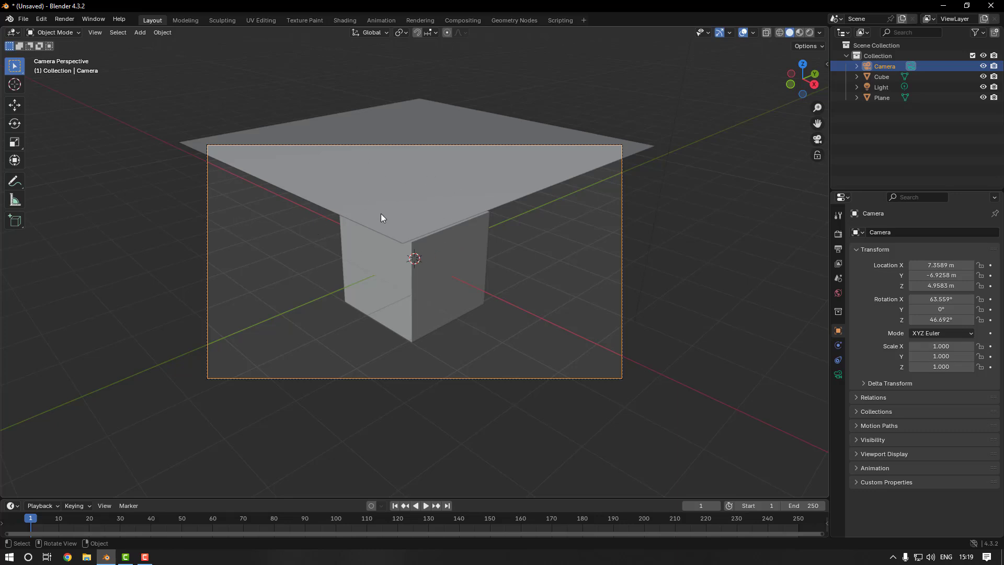
Move the camera farther back and higher, to about X 9.37 m, Y -8.92 m and Z 6.27 m
middle_drag(648, 230, 577, 257)
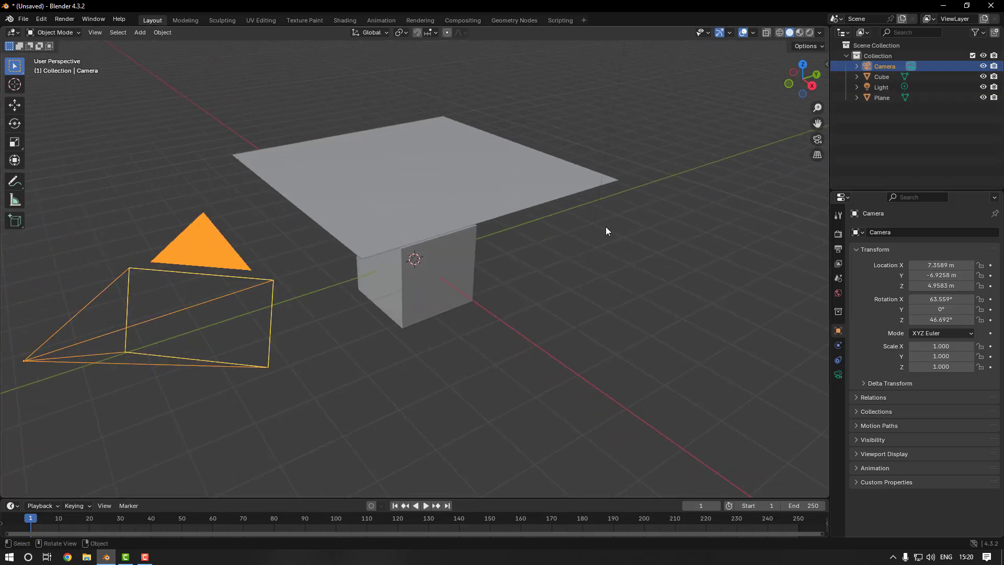
scroll(606, 227, down, 2)
click(15, 106)
mouse_move(431, 250)
middle_down()
mouse_move(383, 237)
mouse_move(411, 240)
mouse_move(417, 252)
middle_up()
middle_drag(162, 300, 282, 261)
drag(941, 265, 895, 275)
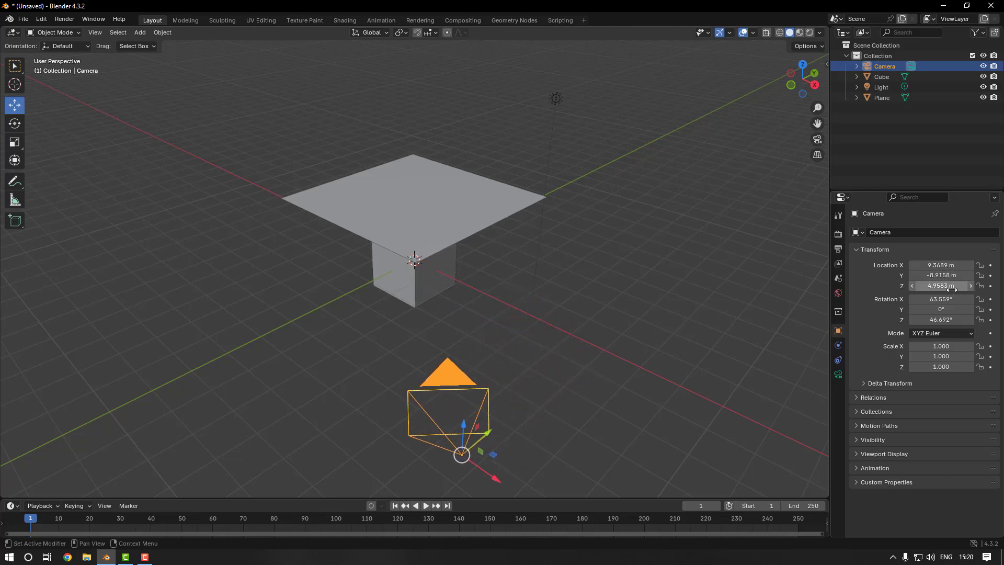
drag(970, 286, 998, 285)
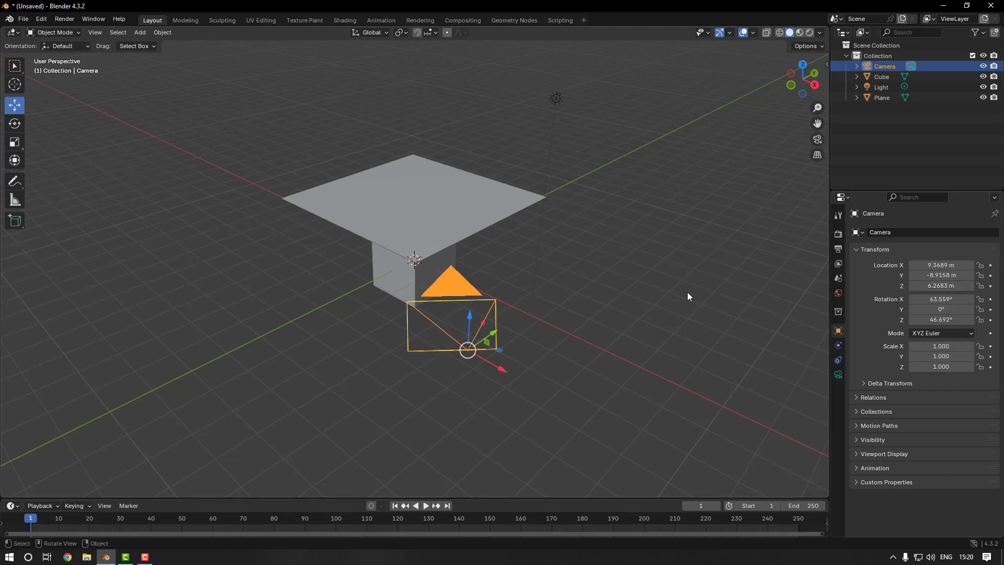
View the scene through the active camera and tilt it to an X rotation of about 68.56°
middle_drag(687, 293, 683, 286)
right_click(541, 260)
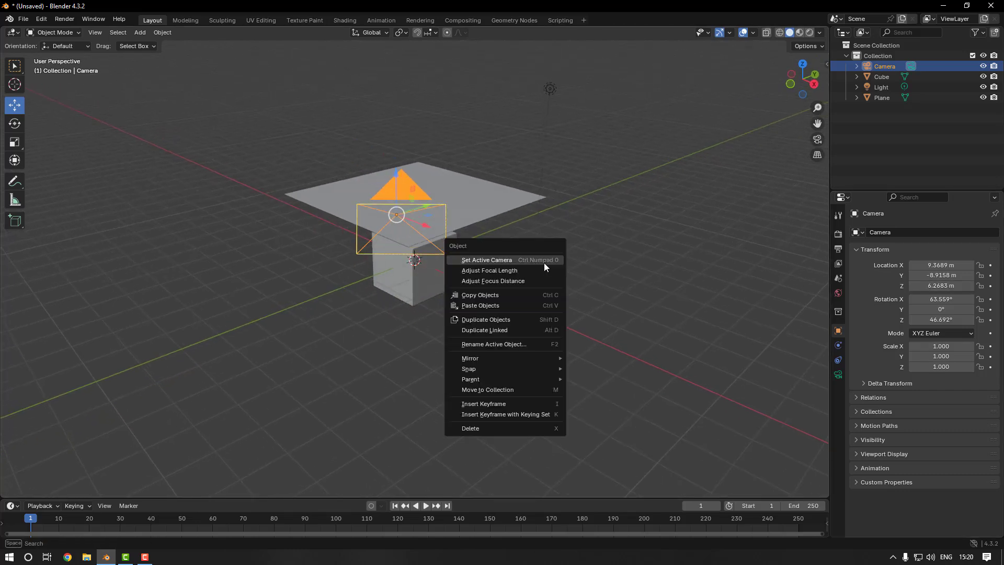
click(544, 261)
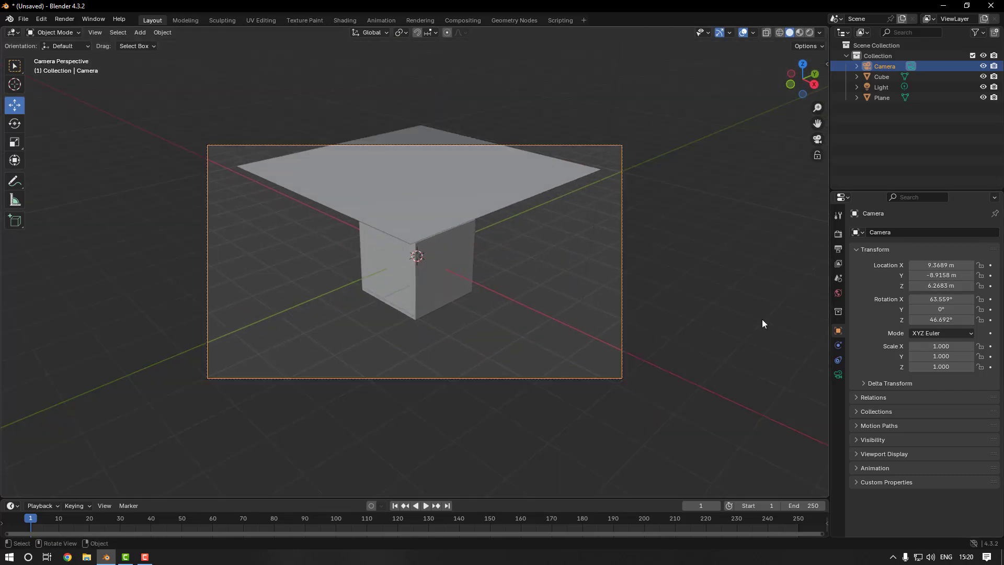
mouse_move(941, 299)
mouse_down()
mouse_move(926, 299)
mouse_move(952, 299)
mouse_up()
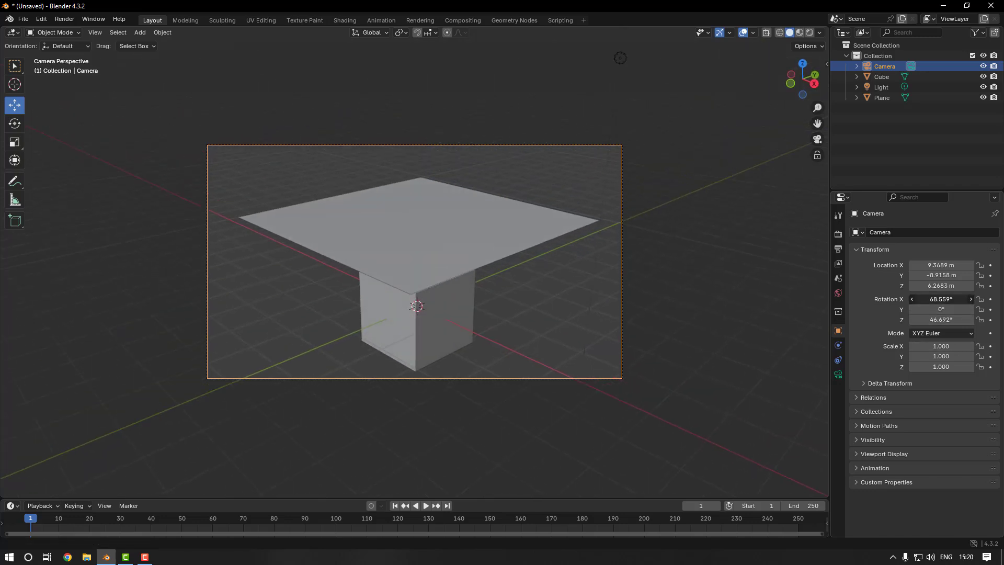
click(660, 294)
Render a still image of the scene, inspect the full frame and close the render window
middle_drag(558, 269, 412, 170)
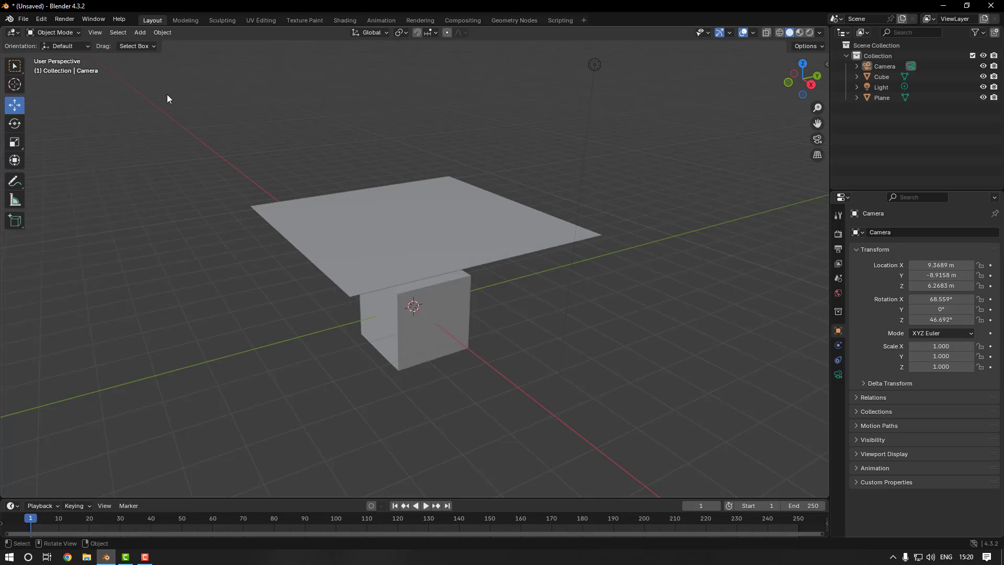
click(67, 20)
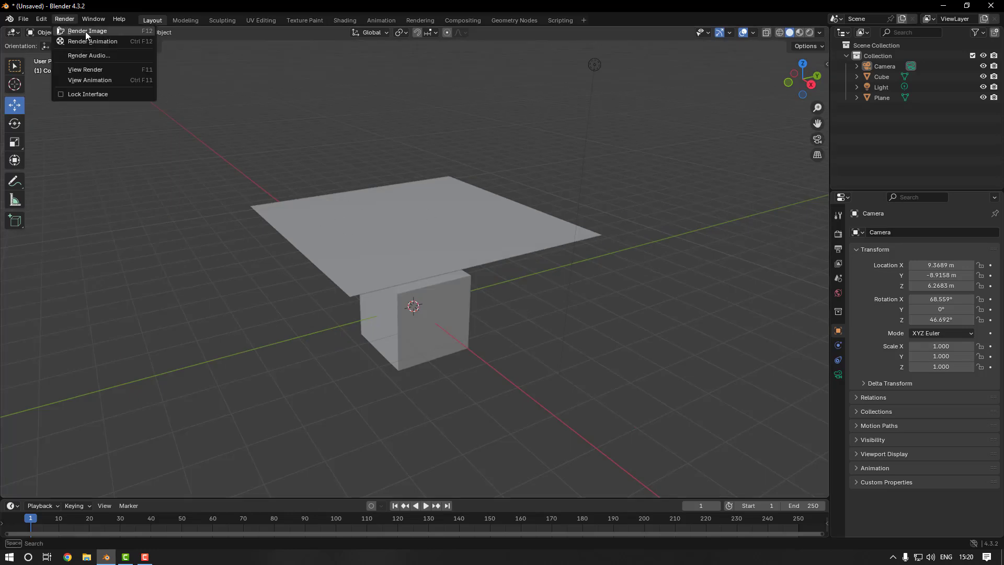
click(87, 31)
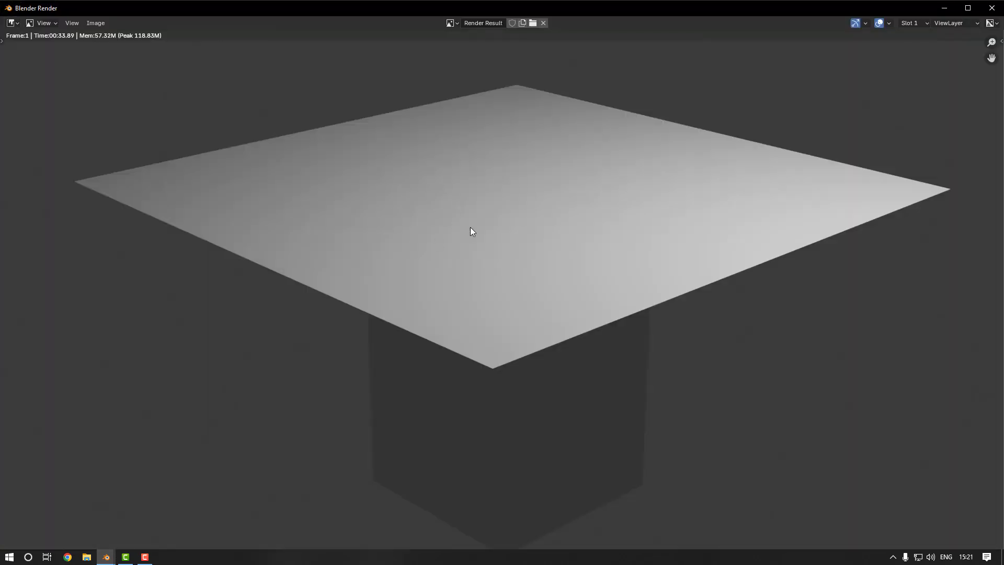
scroll(472, 275, down, 1)
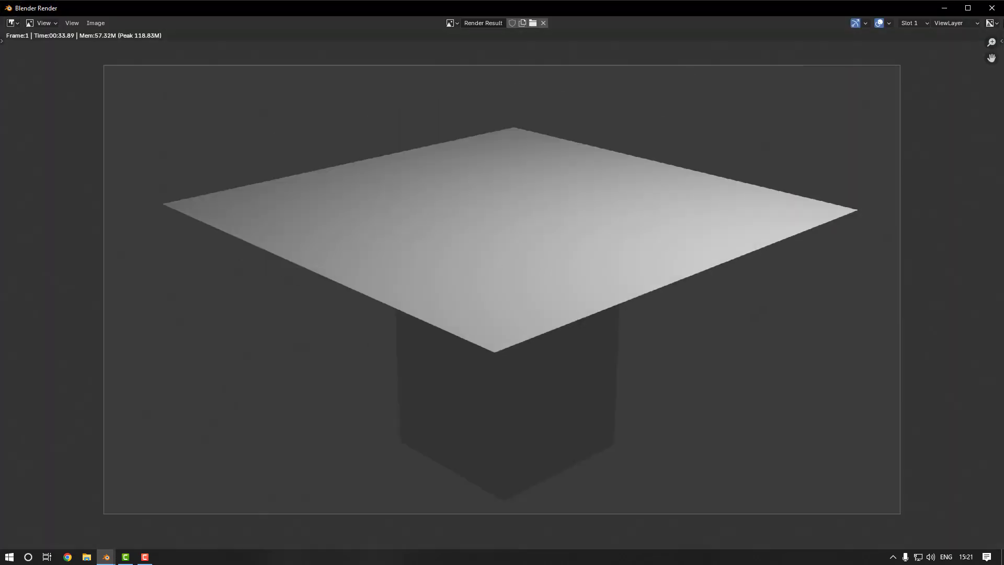
click(992, 8)
Move the light lower and farther out beside the plane, to about X 5.95 m, Y 2.42 m and Z 3.67 m
scroll(509, 294, down, 6)
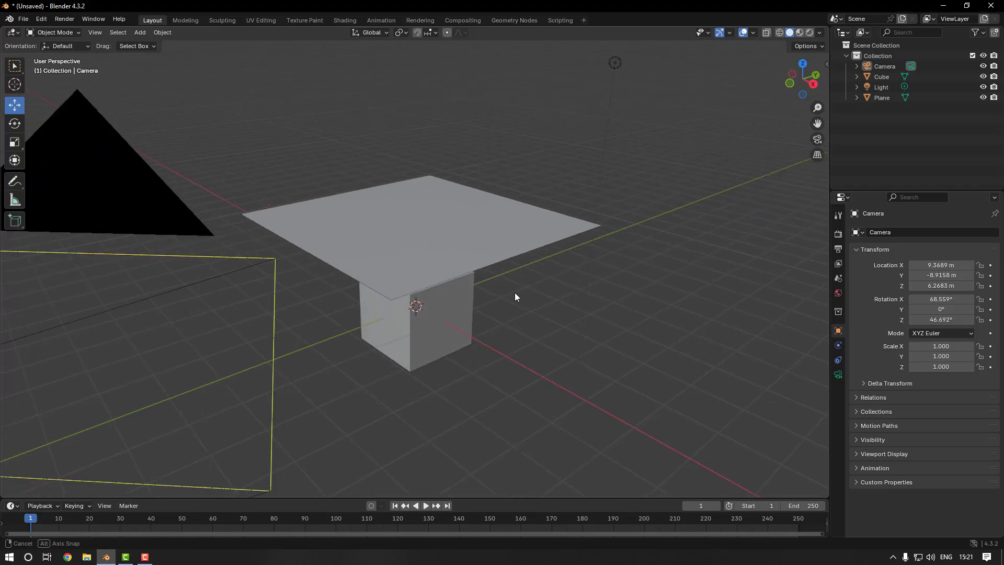
middle_drag(583, 286, 570, 282)
click(517, 139)
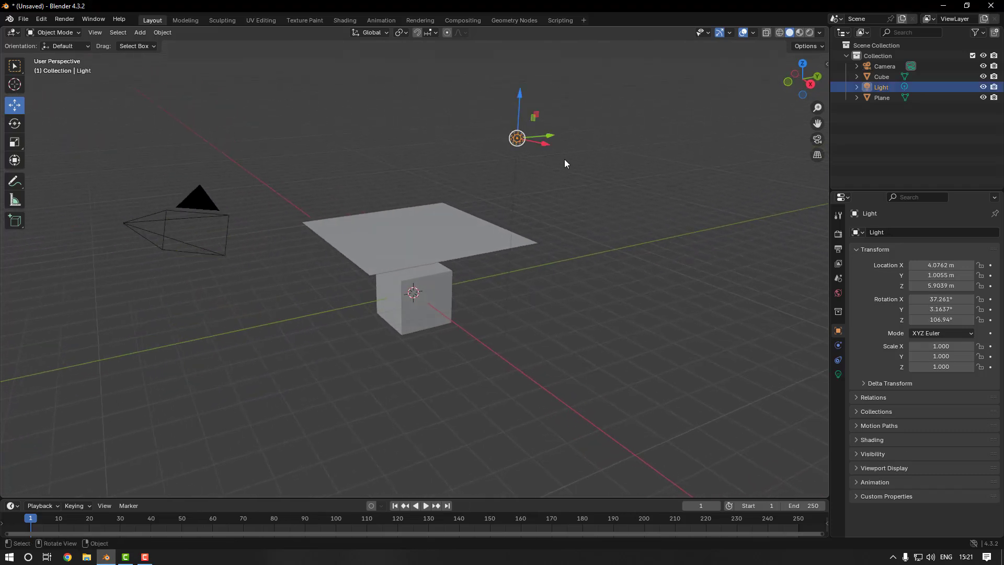
middle_drag(564, 159, 563, 162)
key(g)
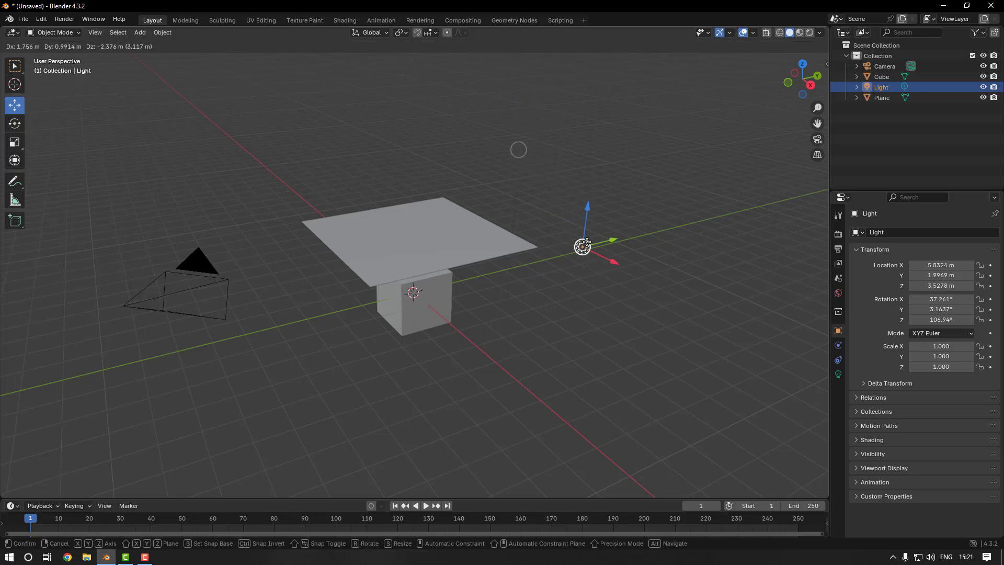
click(587, 193)
middle_drag(587, 193, 600, 175)
key(g)
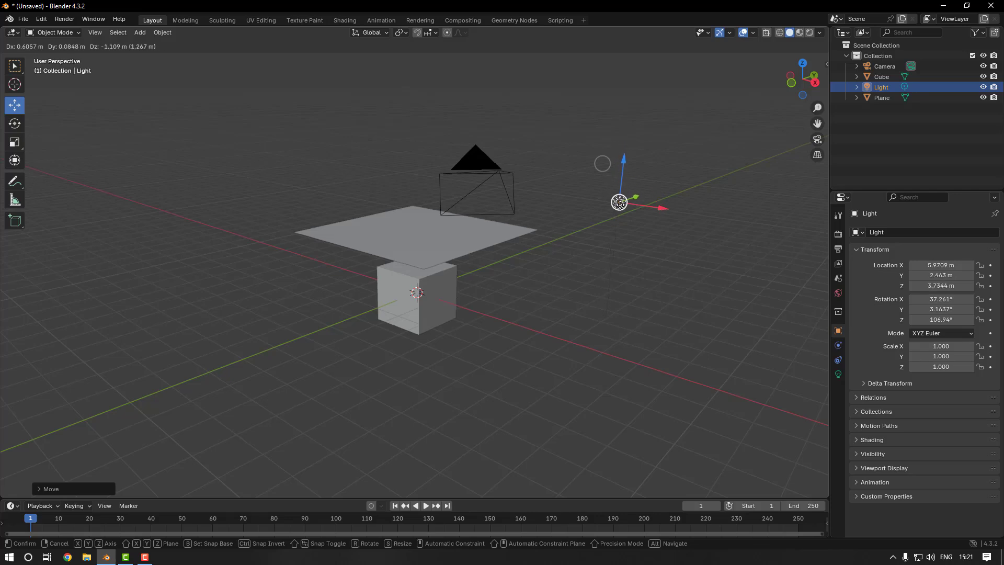
click(602, 164)
Render the image again to check the repositioned light, and close the render window
middle_drag(578, 234, 554, 230)
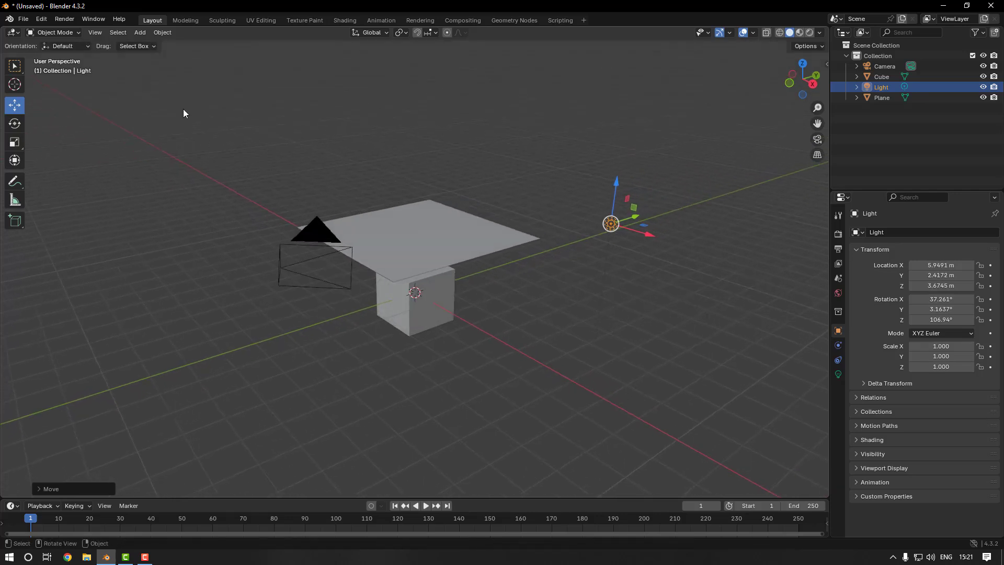
click(64, 19)
click(74, 28)
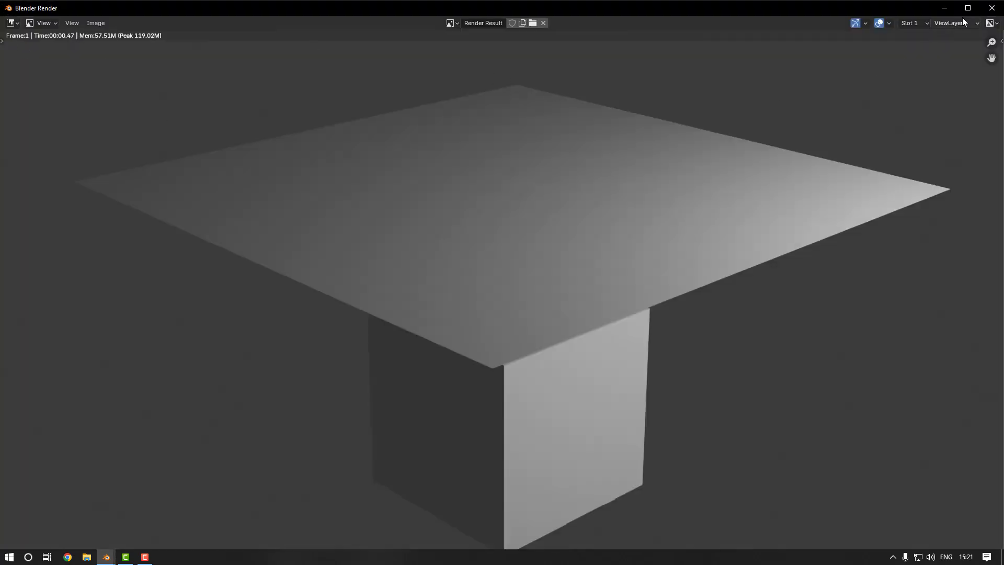
click(991, 8)
Raise the plane along Z to about 4.69 m, well above the cube
mouse_move(466, 271)
middle_down()
mouse_move(450, 302)
mouse_move(444, 256)
mouse_move(475, 259)
middle_up()
click(443, 254)
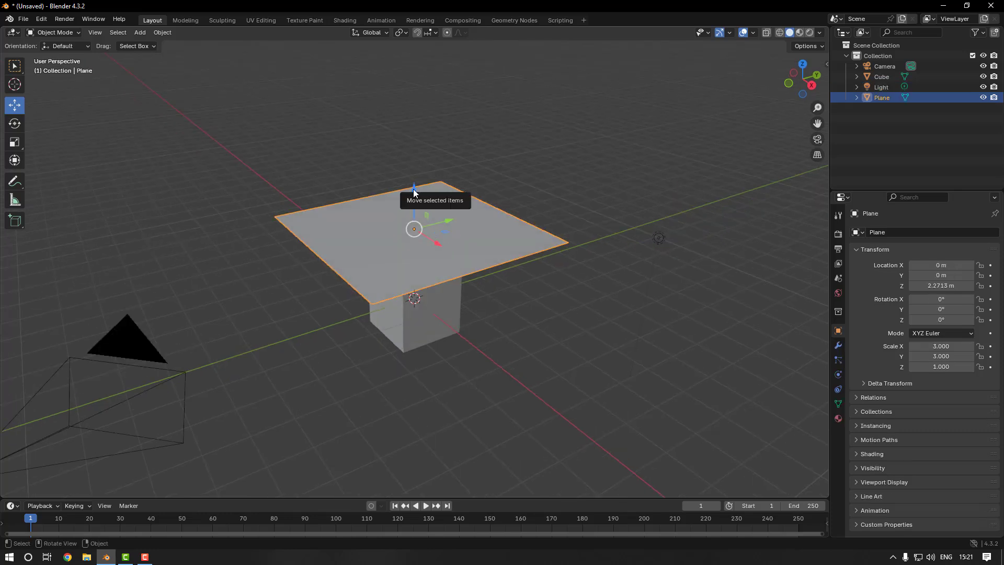
drag(414, 192, 411, 118)
Add a Cloth physics modifier to the plane above the cube
middle_drag(475, 303, 836, 350)
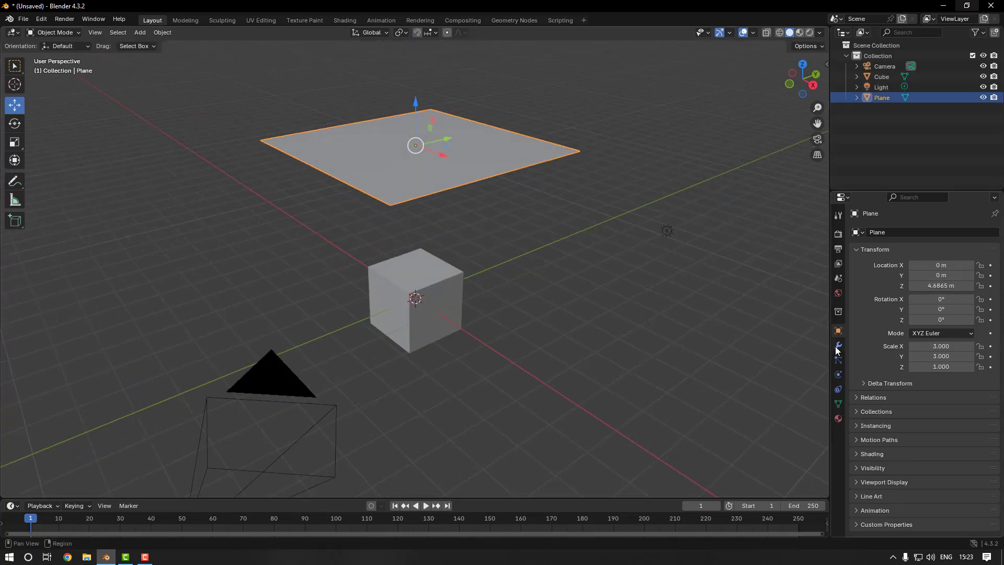
click(836, 348)
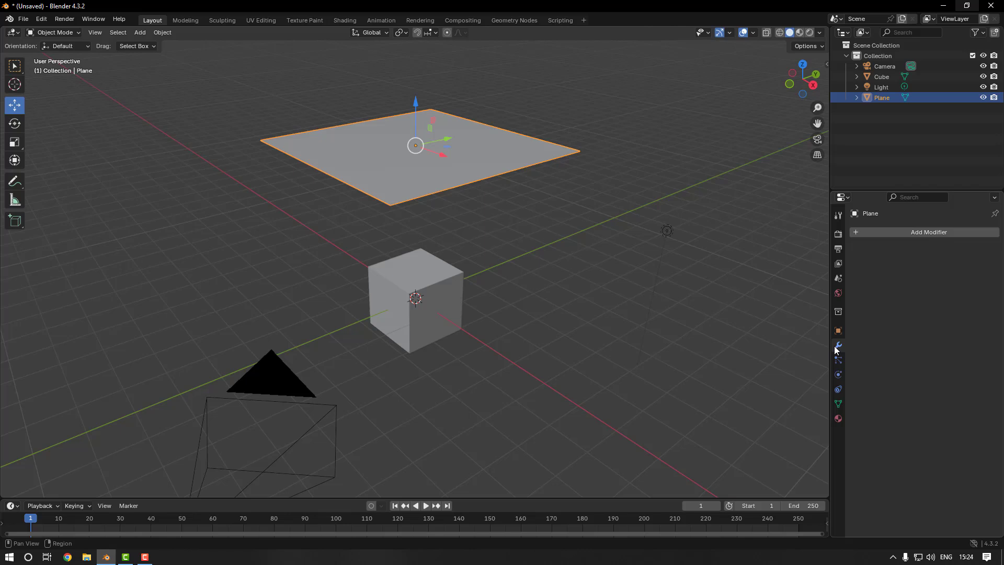
click(909, 233)
mouse_move(908, 233)
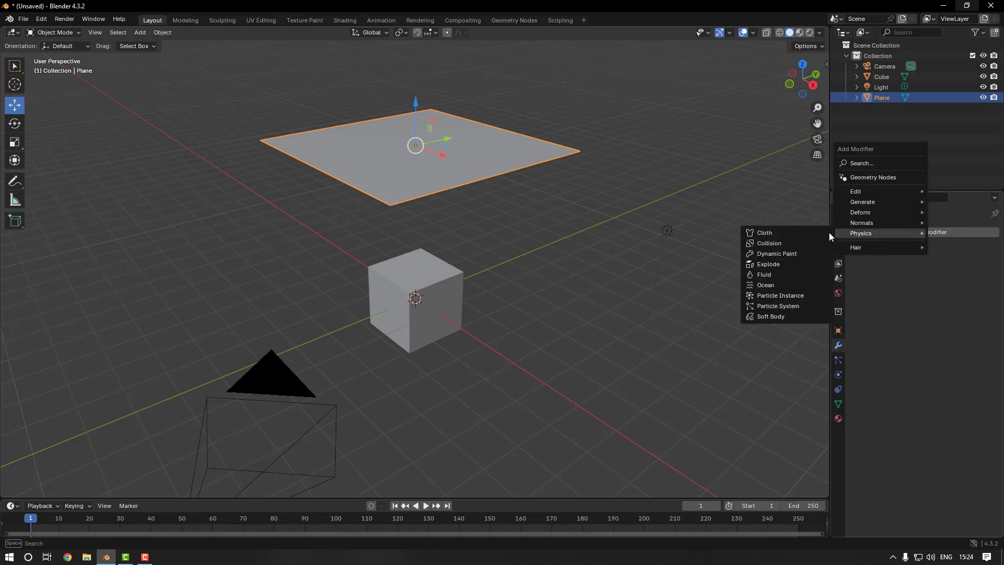
click(803, 233)
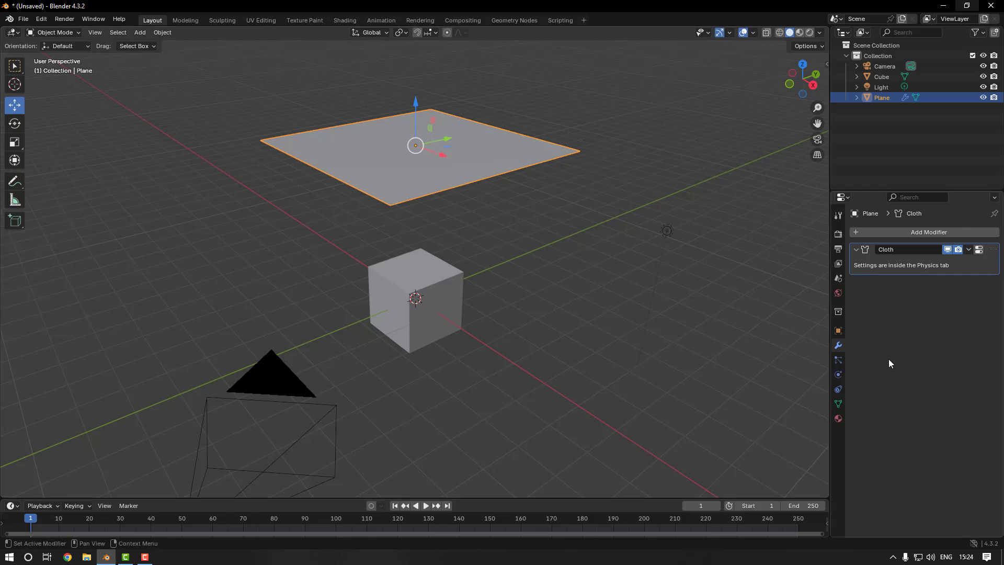
Enable Self Collisions in the plane's cloth collision settings
click(838, 375)
scroll(876, 369, down, 10)
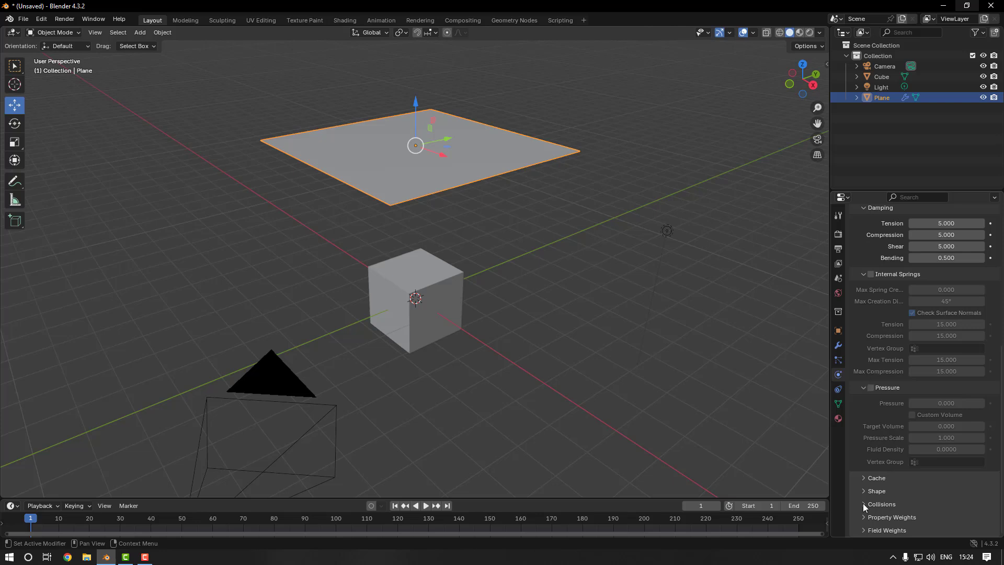
click(863, 504)
scroll(858, 499, down, 7)
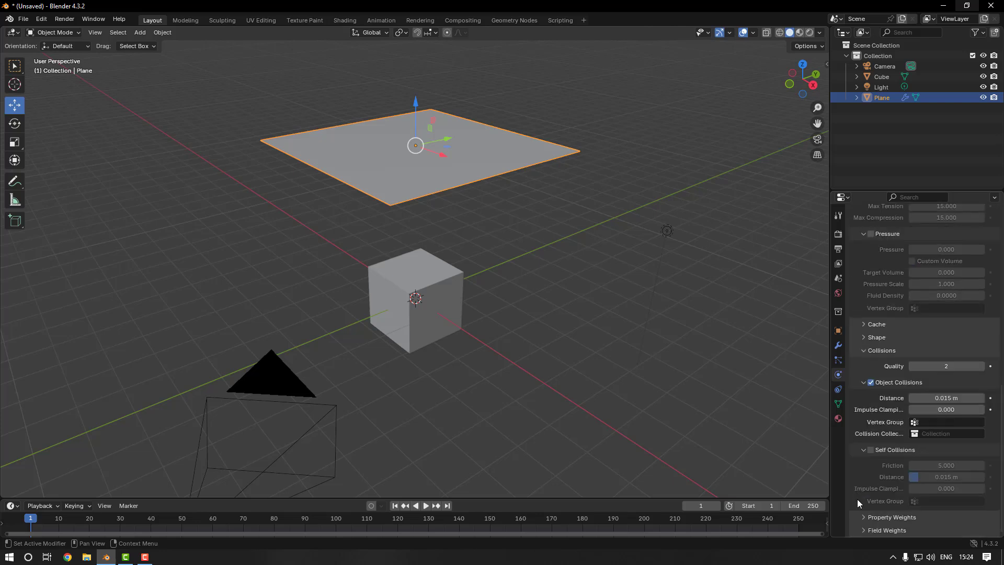
click(871, 449)
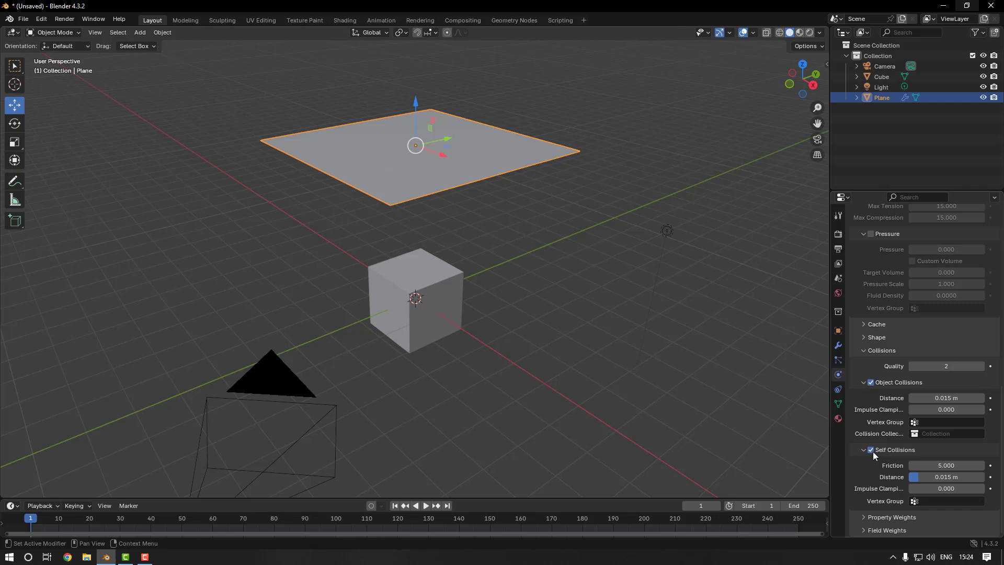
Give the cube Collision physics, play a short stretch of the simulation as a test, and return to frame 0
click(882, 79)
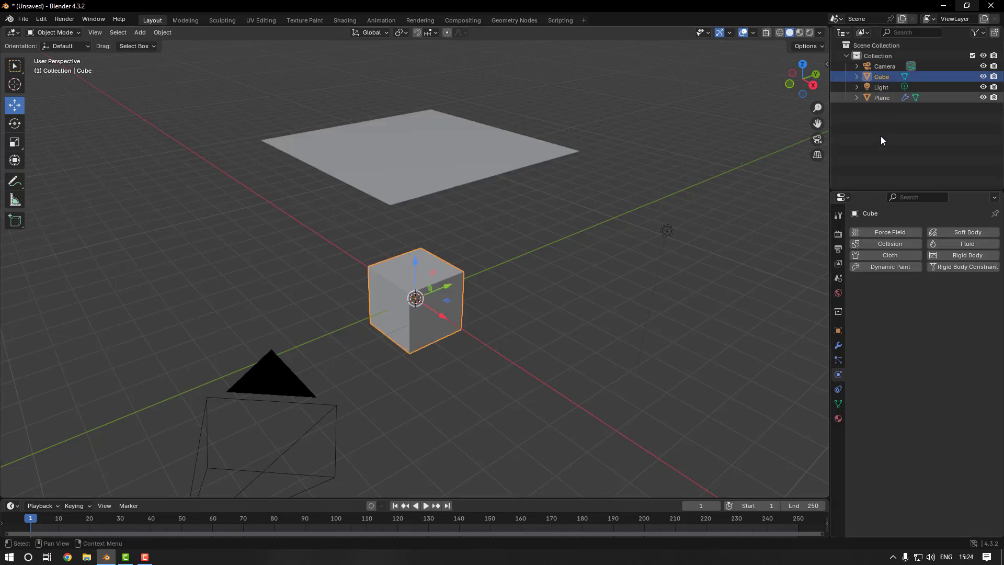
click(902, 242)
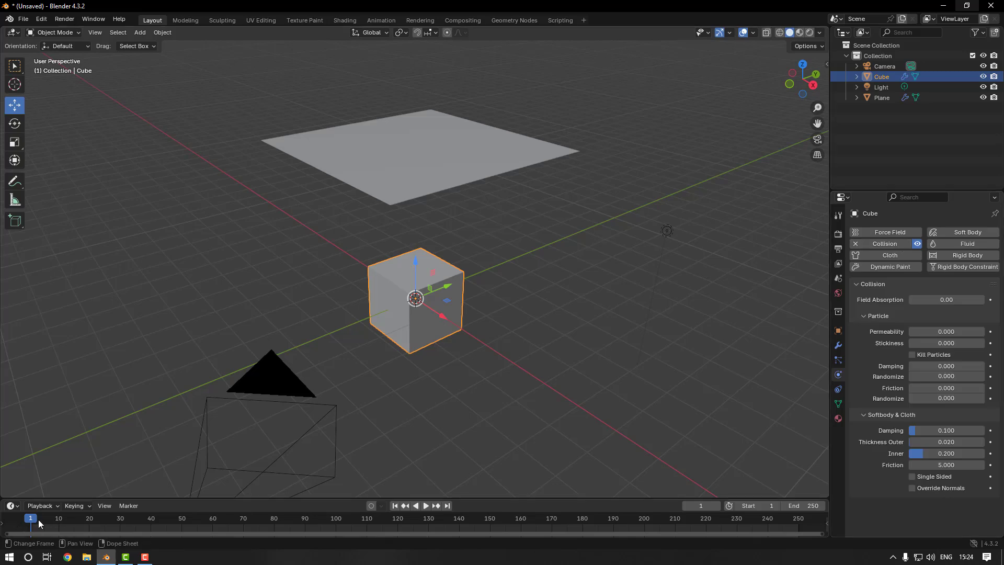
key(space)
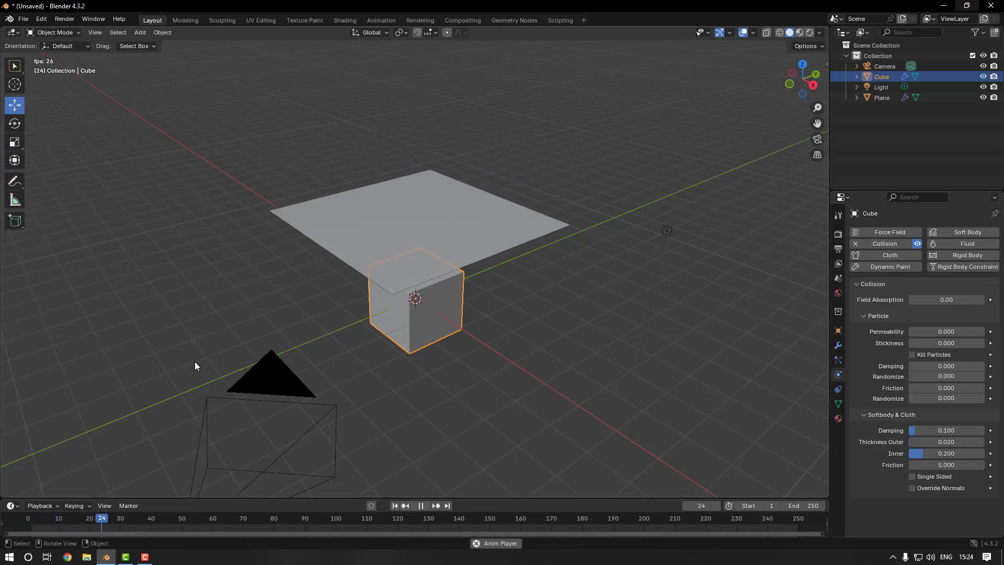
key(space)
click(49, 523)
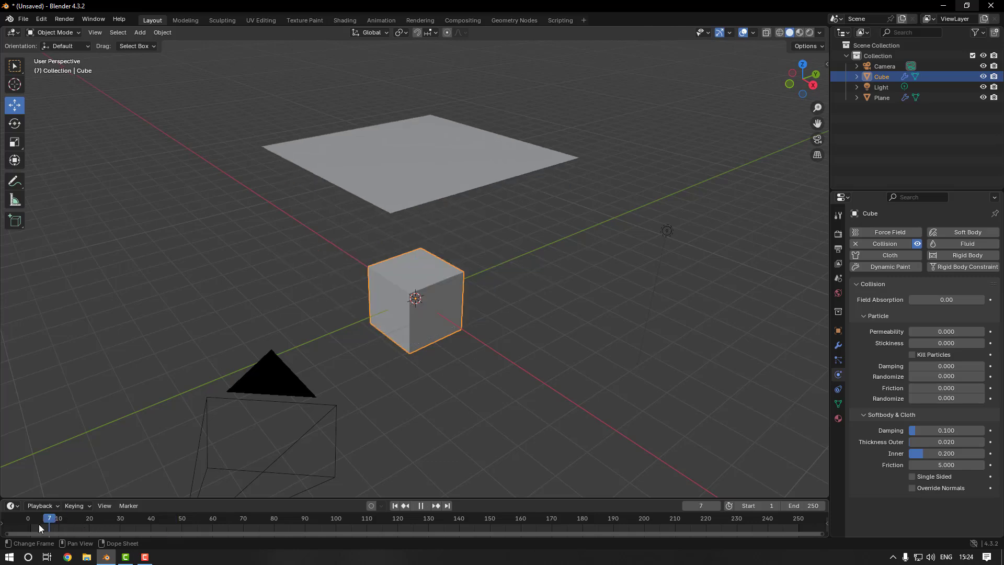
drag(39, 524, 26, 523)
click(160, 443)
Open the plane in Edit Mode and subdivide its whole mesh once
middle_drag(167, 439, 184, 436)
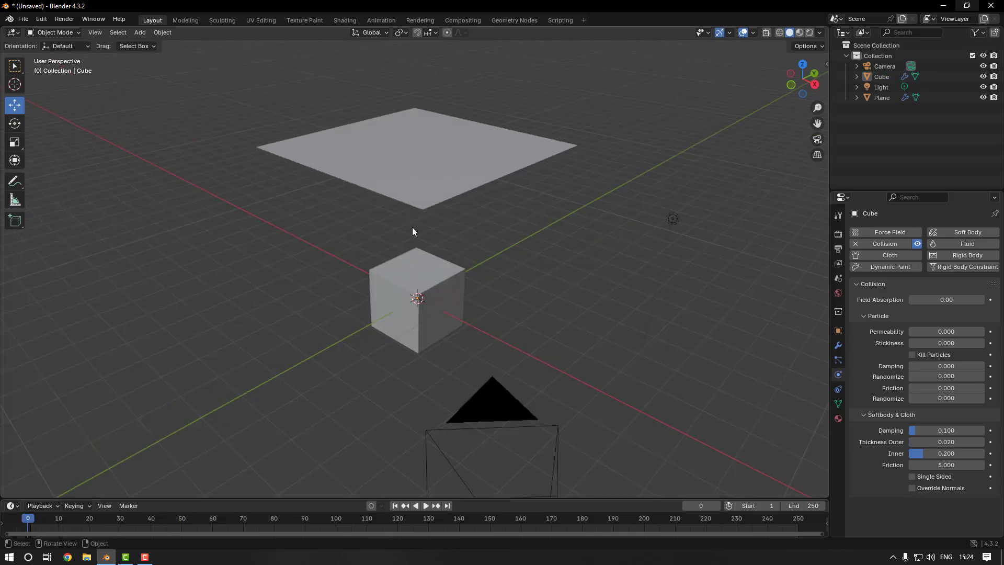
middle_drag(413, 230, 482, 225)
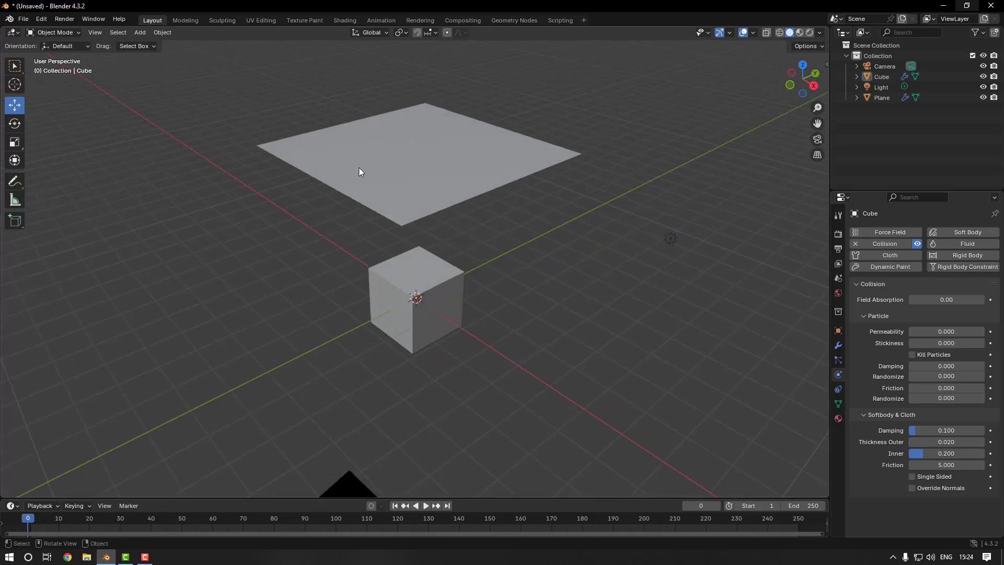
click(14, 66)
click(393, 167)
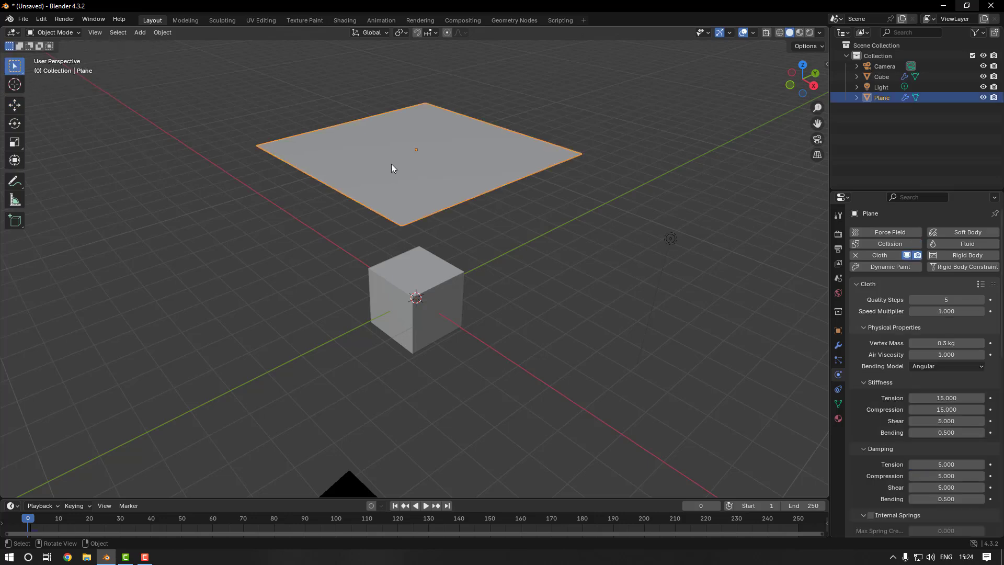
click(74, 32)
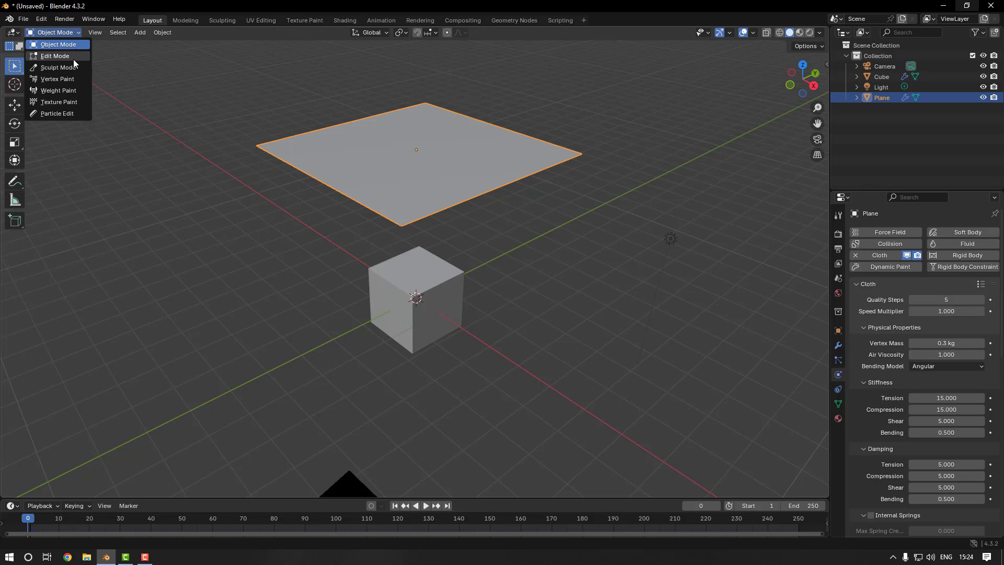
middle_drag(242, 96, 249, 113)
right_click(359, 167)
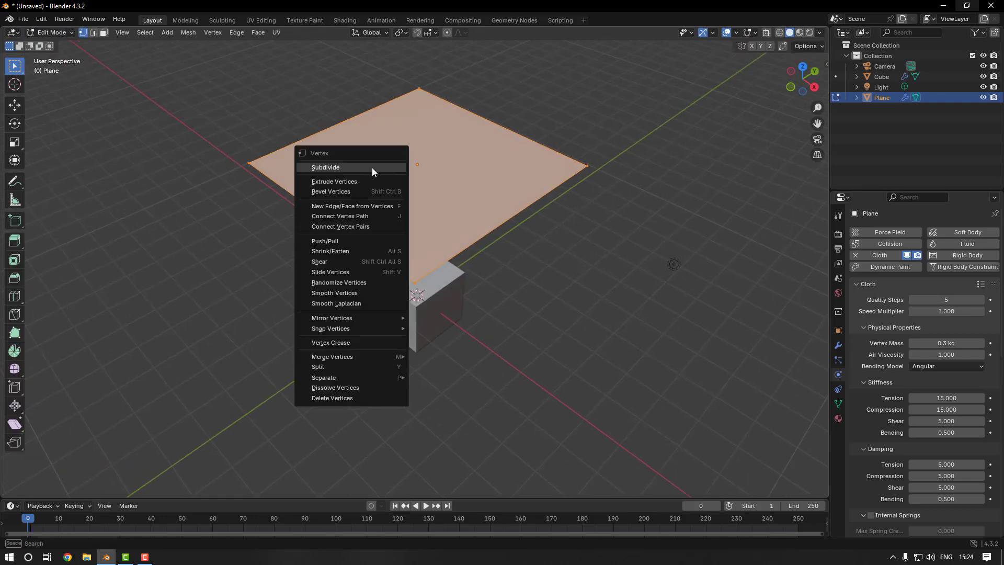
click(372, 168)
Subdivide the plane's mesh four more times and return to Object Mode
middle_drag(371, 182, 360, 165)
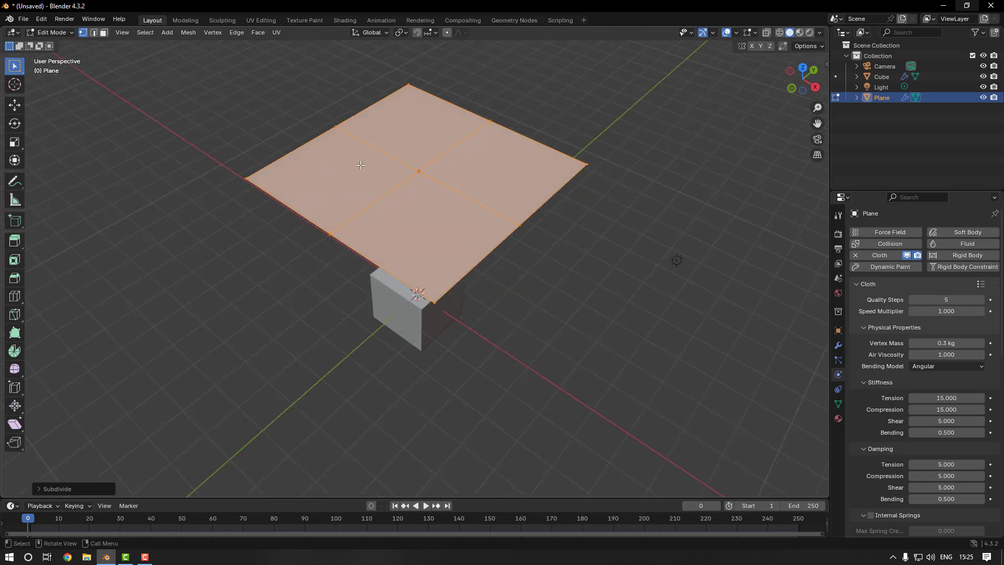
right_click(406, 137)
click(400, 138)
right_click(414, 141)
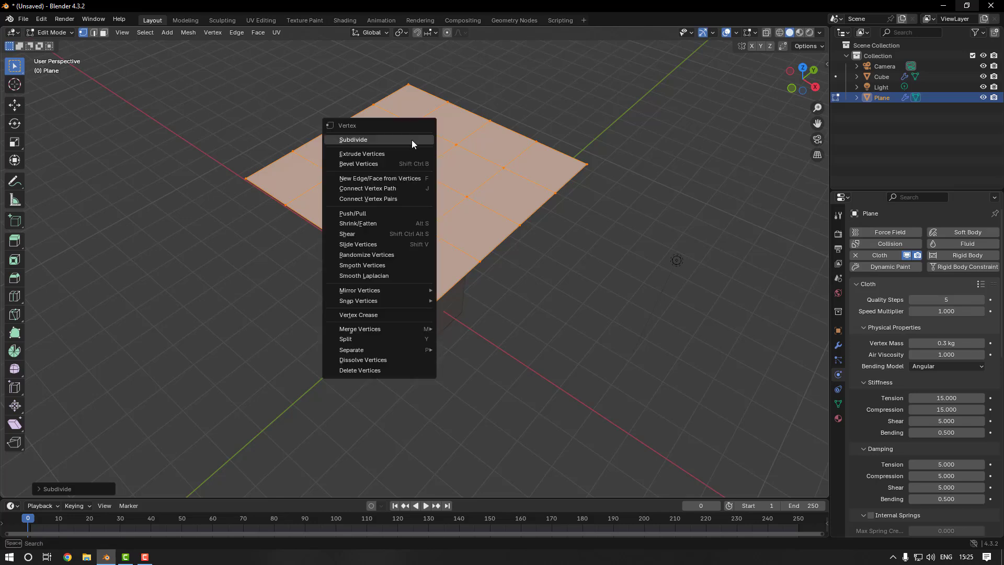
click(407, 141)
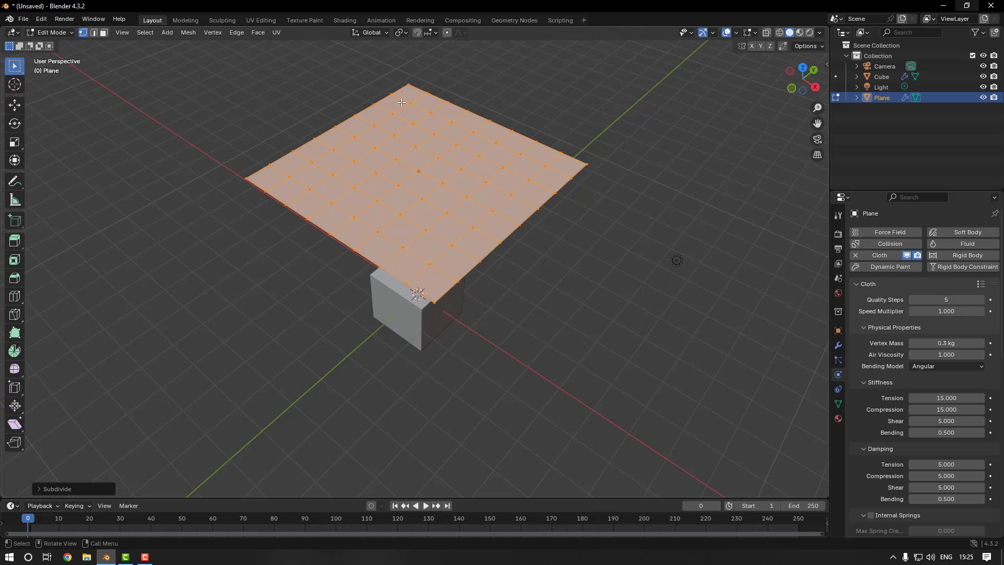
mouse_move(401, 183)
middle_down()
mouse_move(419, 175)
mouse_move(402, 166)
mouse_move(409, 147)
mouse_move(407, 174)
middle_up()
right_click(403, 147)
click(403, 147)
right_click(410, 147)
click(404, 145)
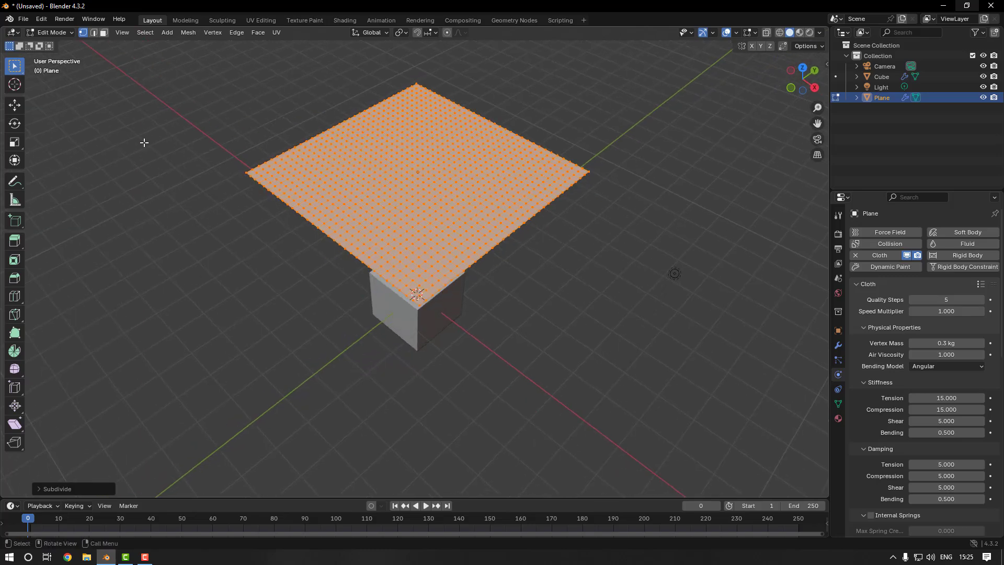
click(65, 34)
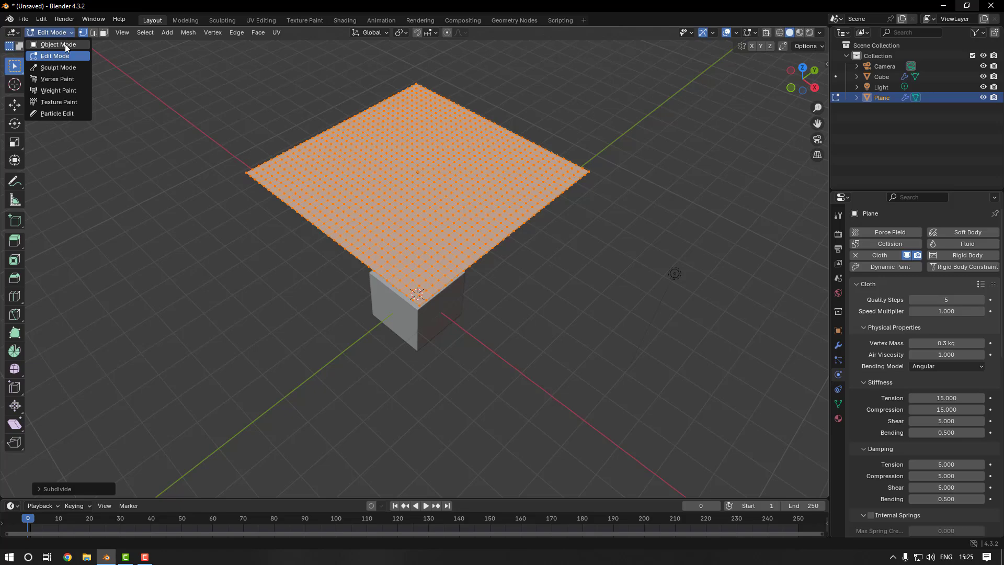
click(65, 44)
Play the cloth simulation, inspect how the subdivided plane drapes over the cube, and rewind to frame 0
middle_drag(218, 206, 242, 213)
key(space)
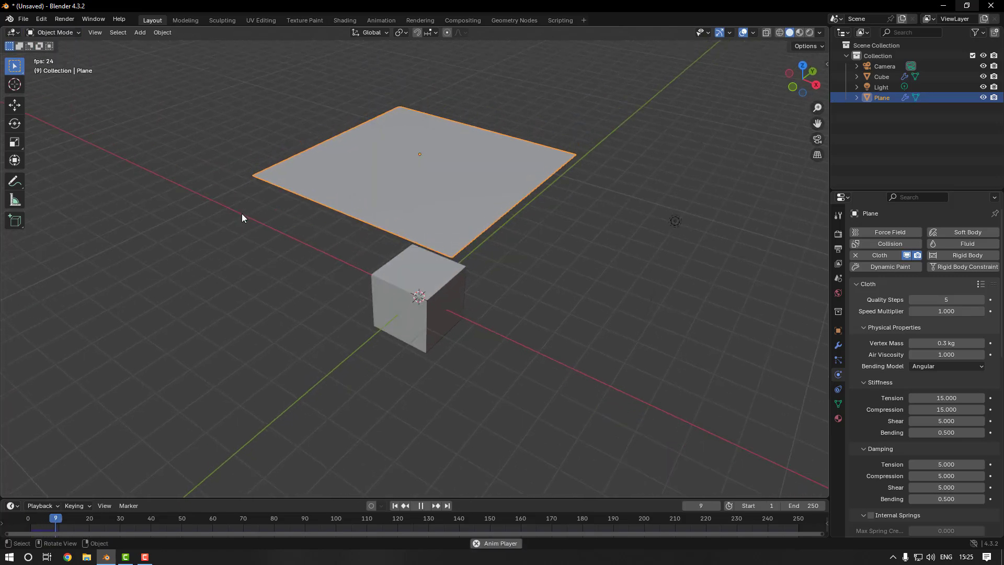
middle_drag(238, 258, 233, 239)
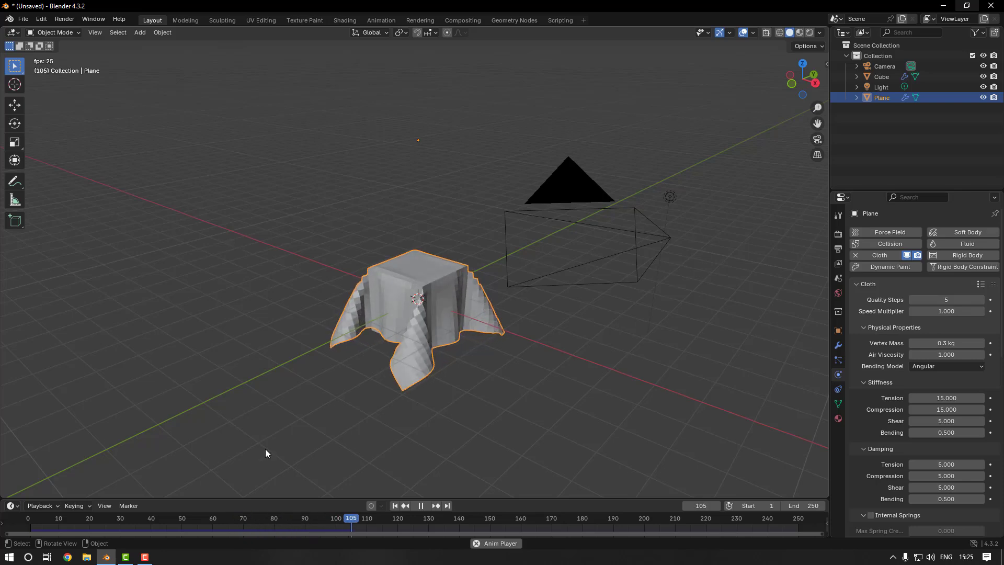
key(space)
scroll(368, 420, up, 3)
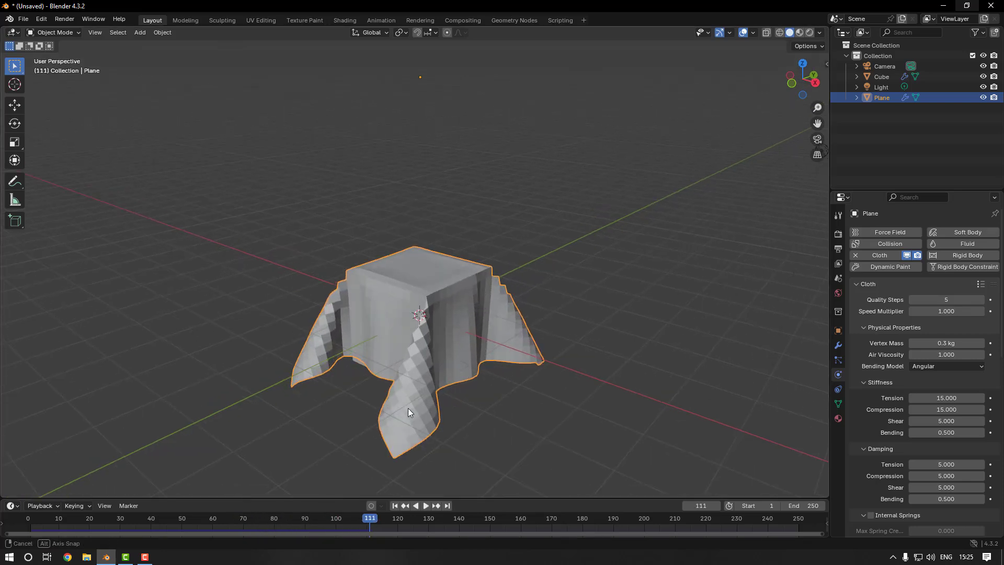
middle_drag(391, 347, 348, 395)
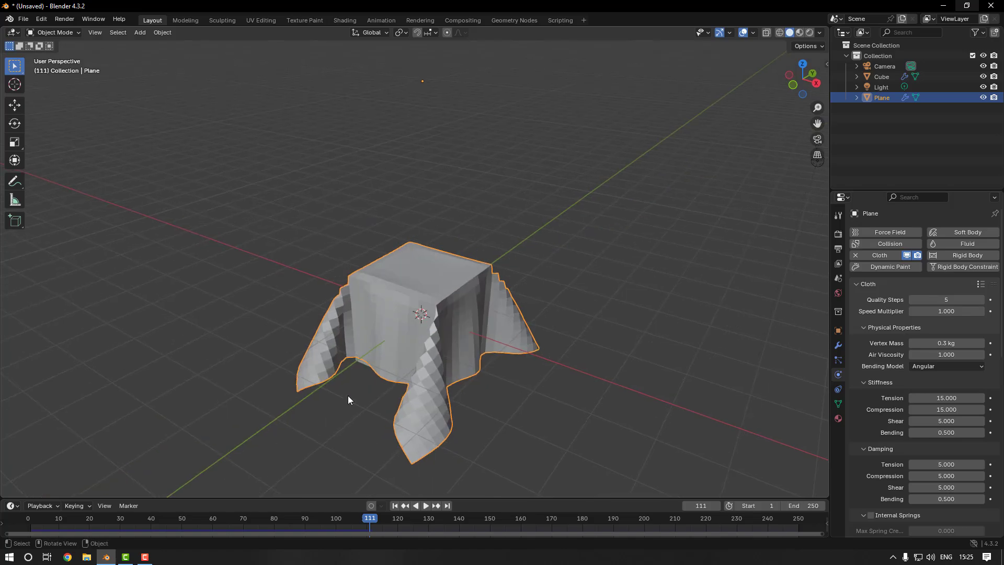
drag(64, 519, 28, 520)
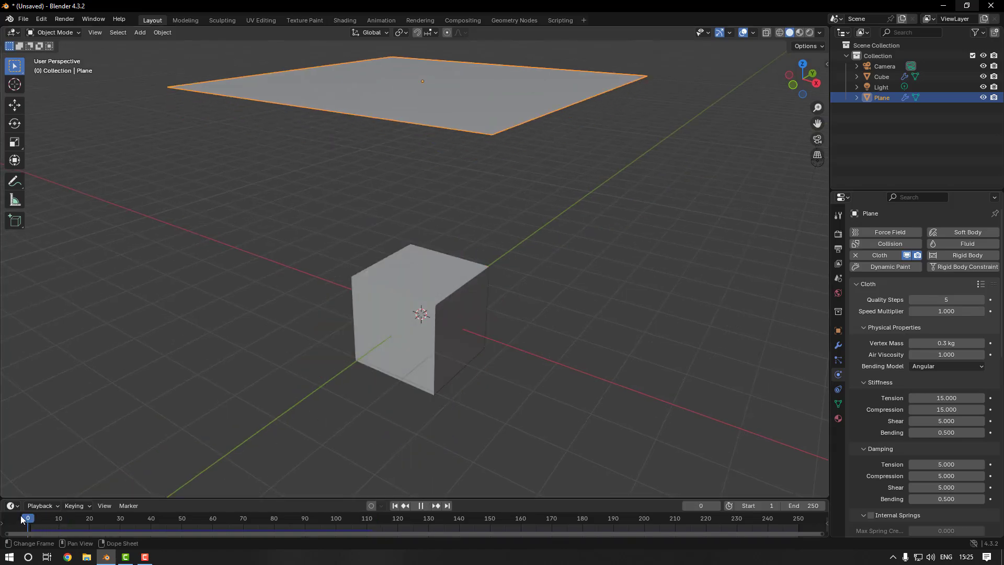
Apply Shade Smooth to the plane
middle_drag(173, 361, 200, 336)
middle_drag(364, 187, 347, 149)
right_click(347, 148)
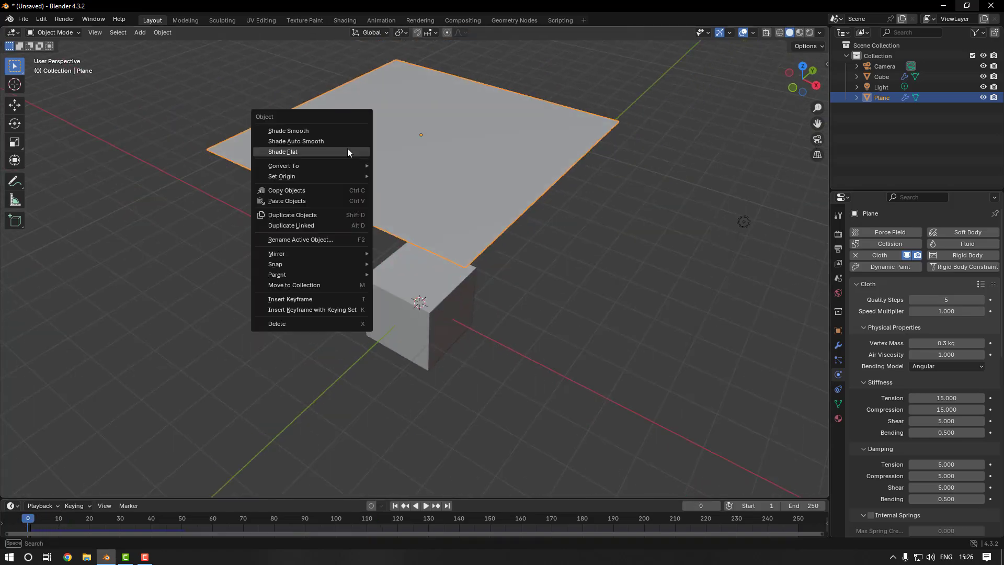
click(334, 131)
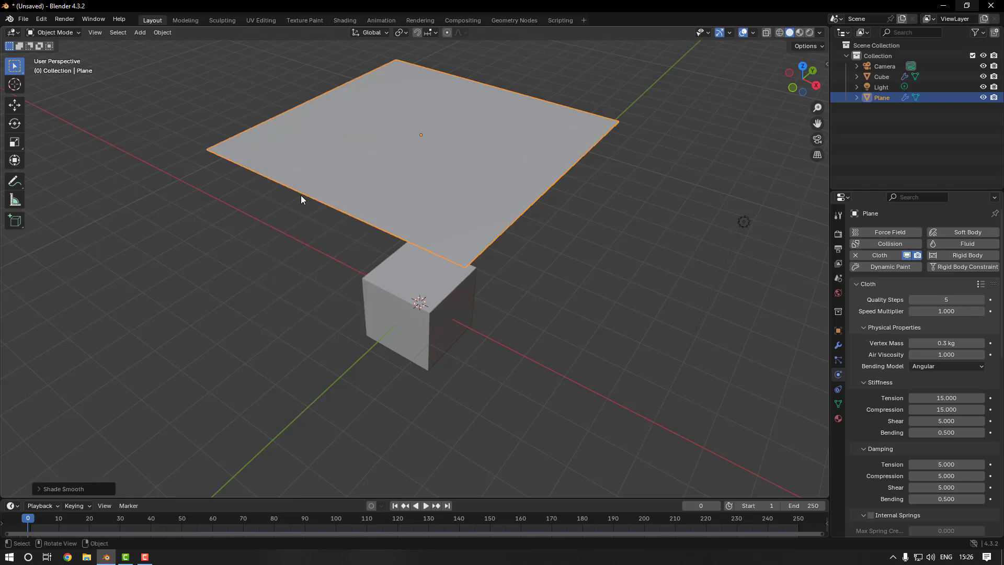
Play the simulation twice with the smooth-shaded cloth, examine the drape from several sides, and stop playback
click(204, 346)
key(space)
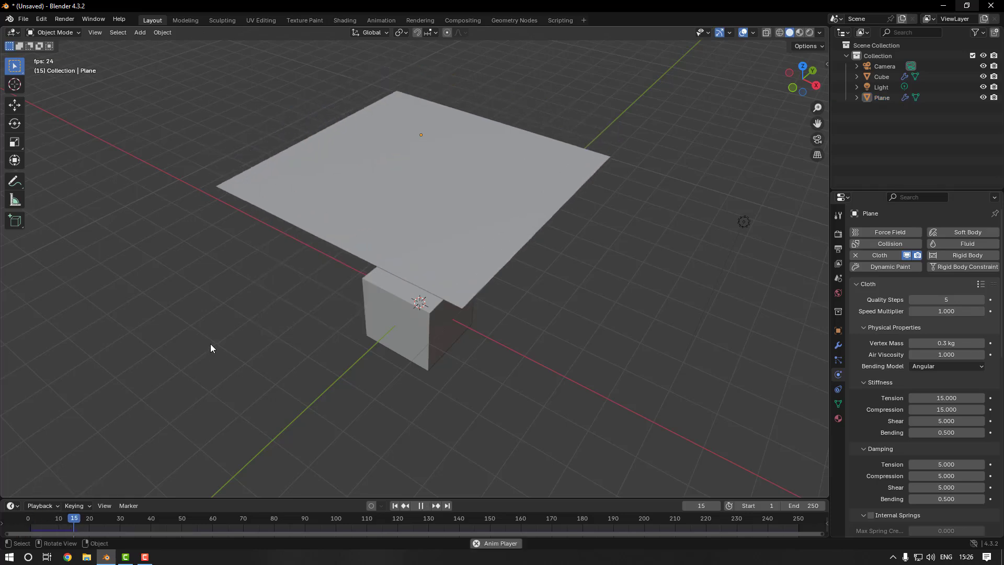
middle_drag(210, 344, 199, 321)
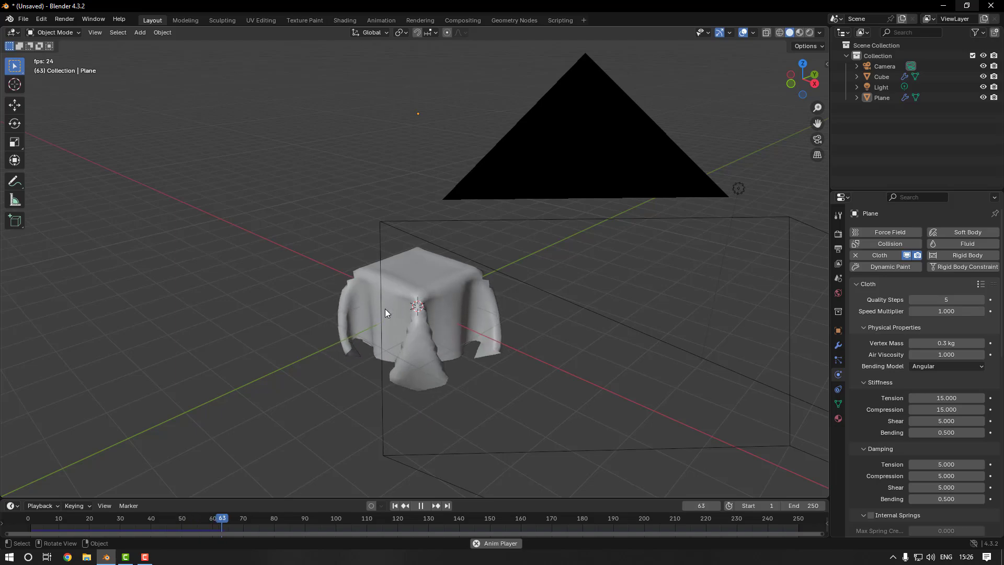
middle_drag(328, 323, 372, 311)
key(space)
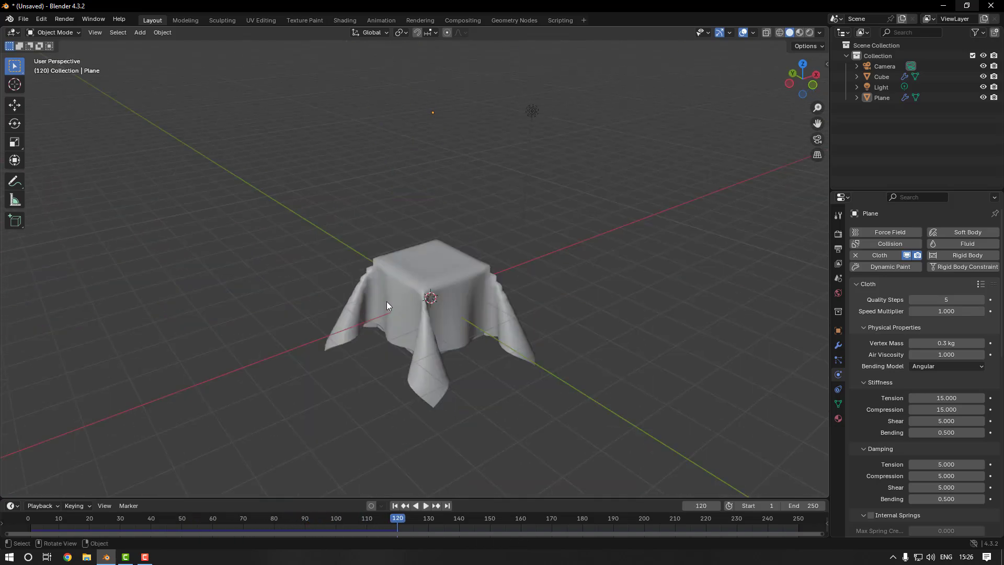
middle_drag(336, 357, 421, 307)
key(shift+Left)
key(space)
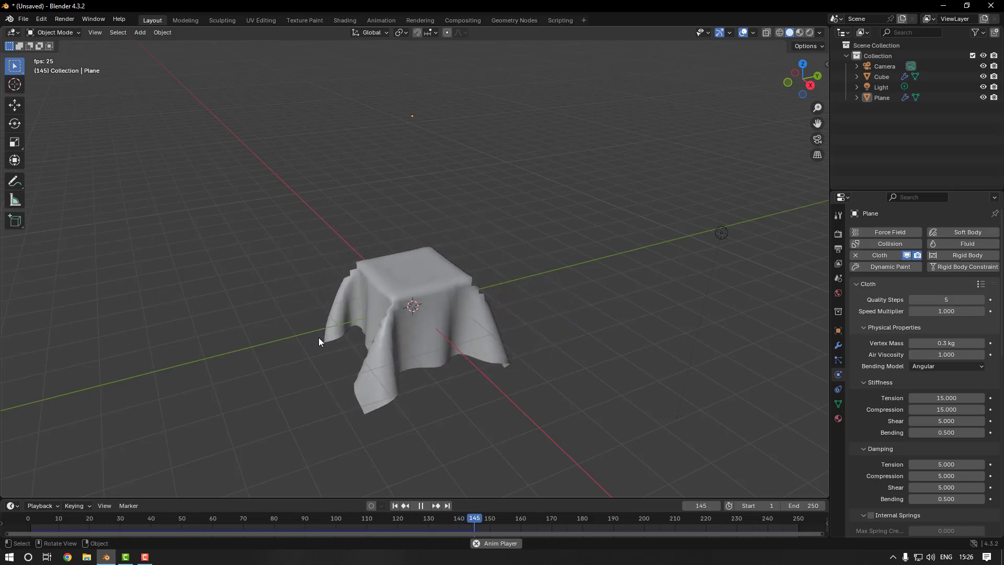
middle_drag(312, 339, 332, 352)
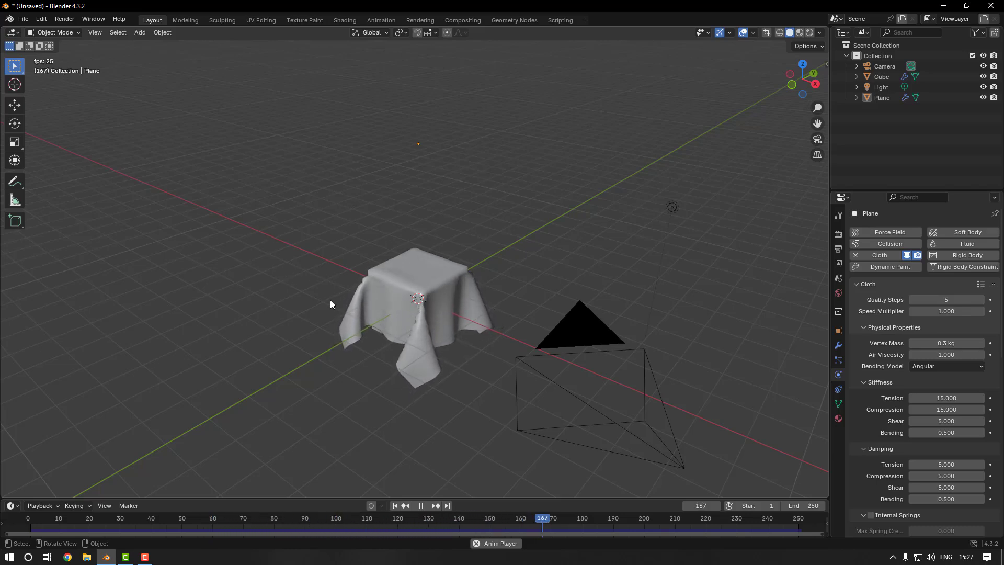
key(space)
Set the scene's output frame rate to 60 fps
click(837, 249)
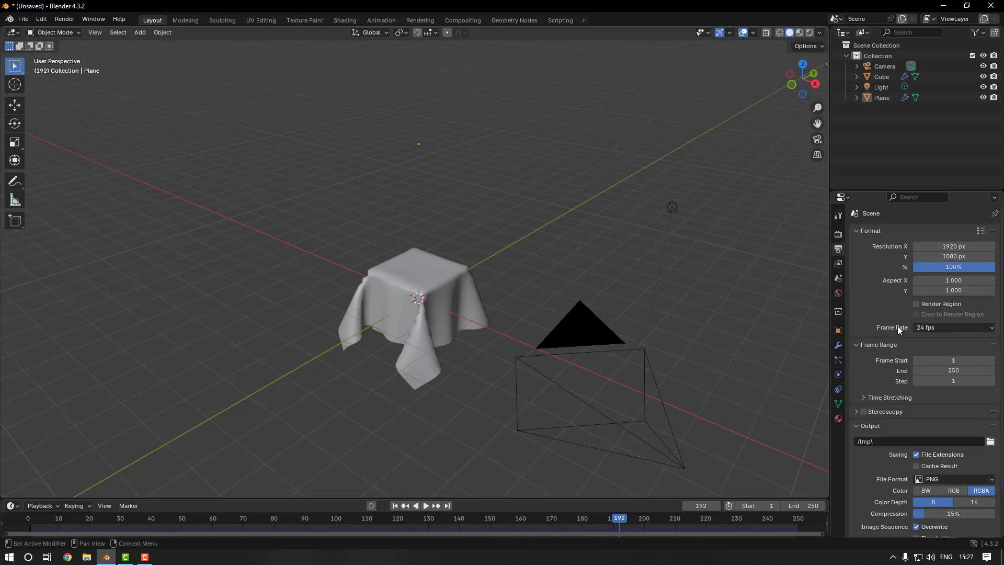
click(942, 330)
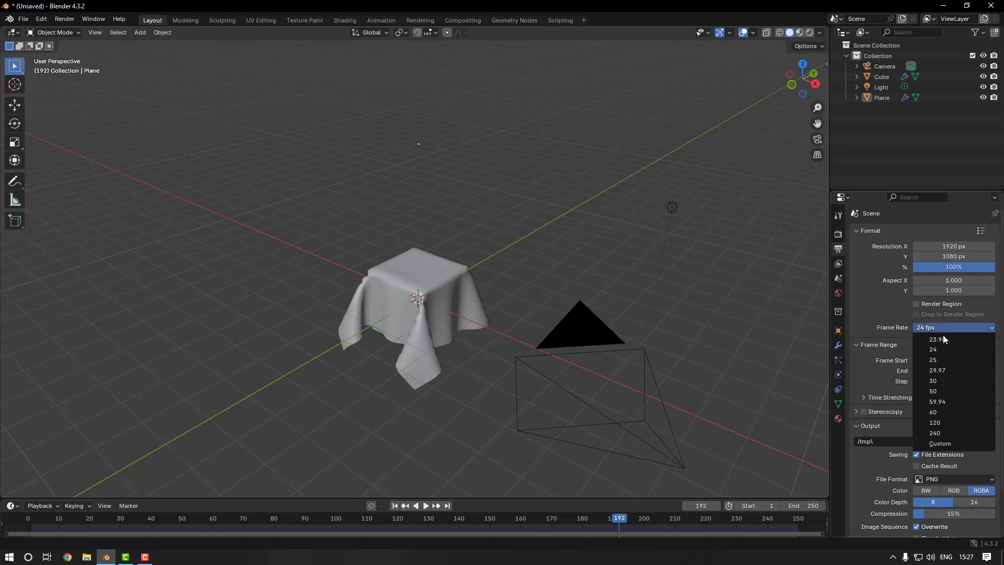
click(956, 410)
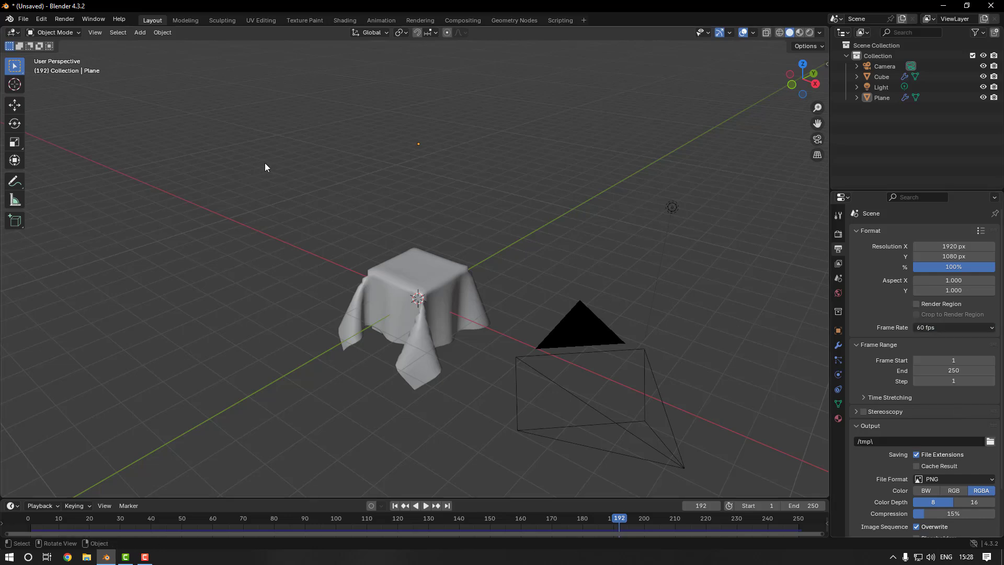
Play the cloth simulation twice from the start of the timeline to check its motion at 60 fps, and stop playback
drag(65, 516, 27, 517)
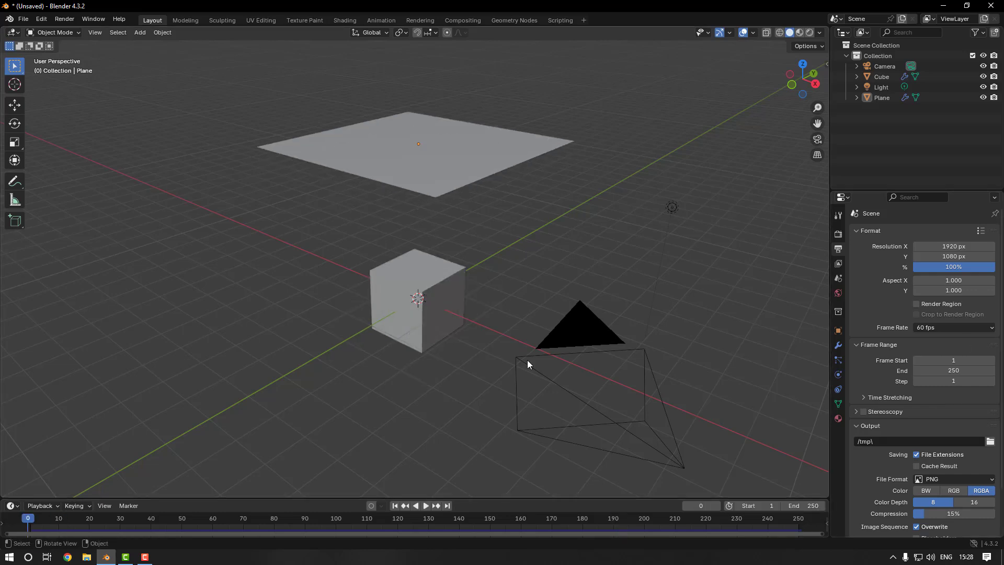
key(space)
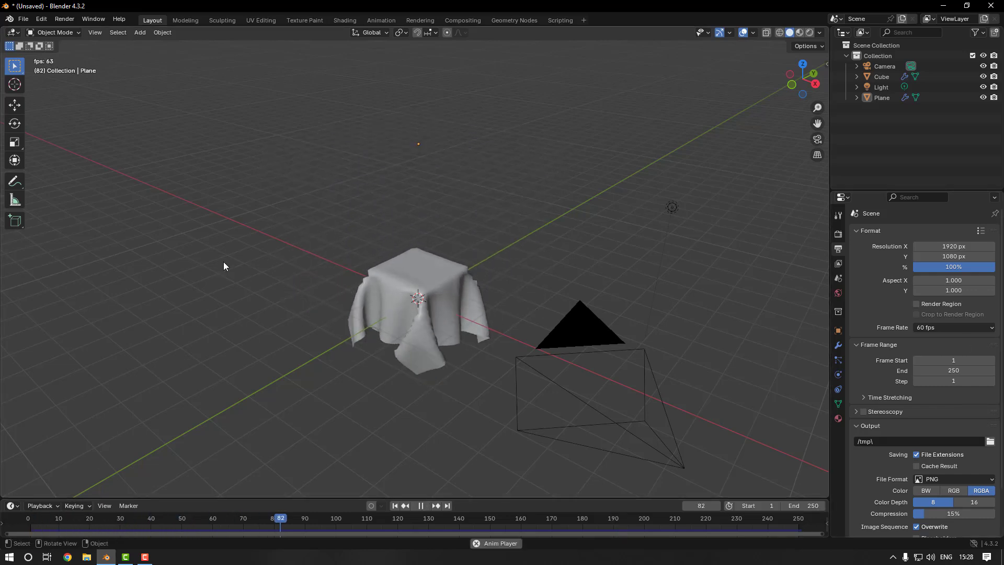
key(space)
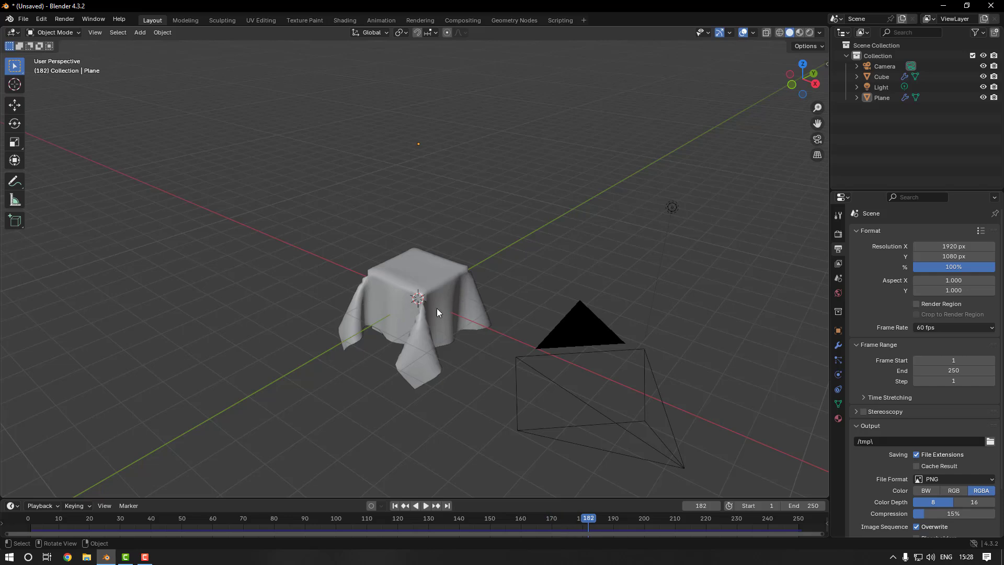
drag(137, 519, 63, 517)
key(space)
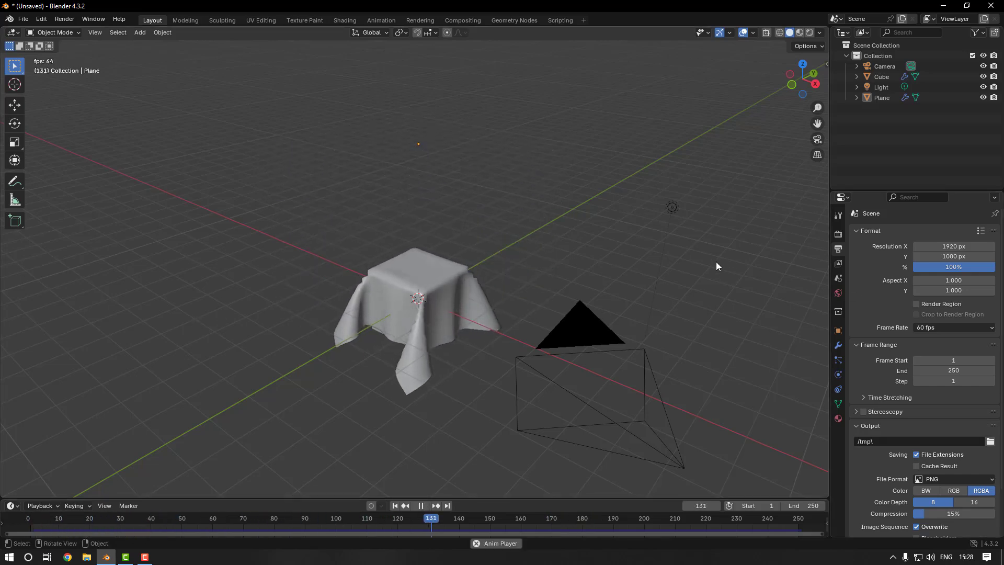
key(space)
Select the plane, rewind to frame 0, and set its cloth vertex mass to 0.1 kg
click(882, 98)
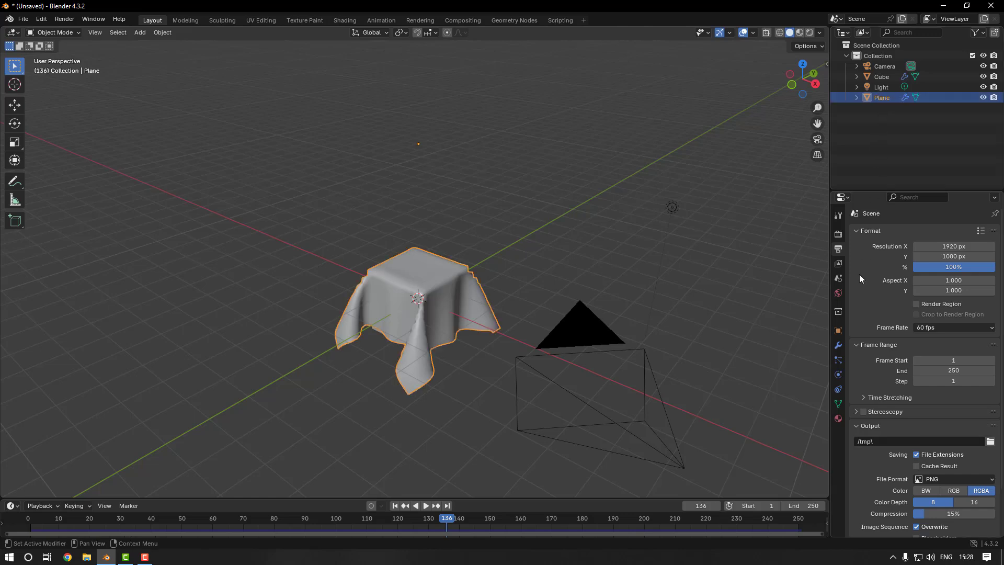
click(838, 374)
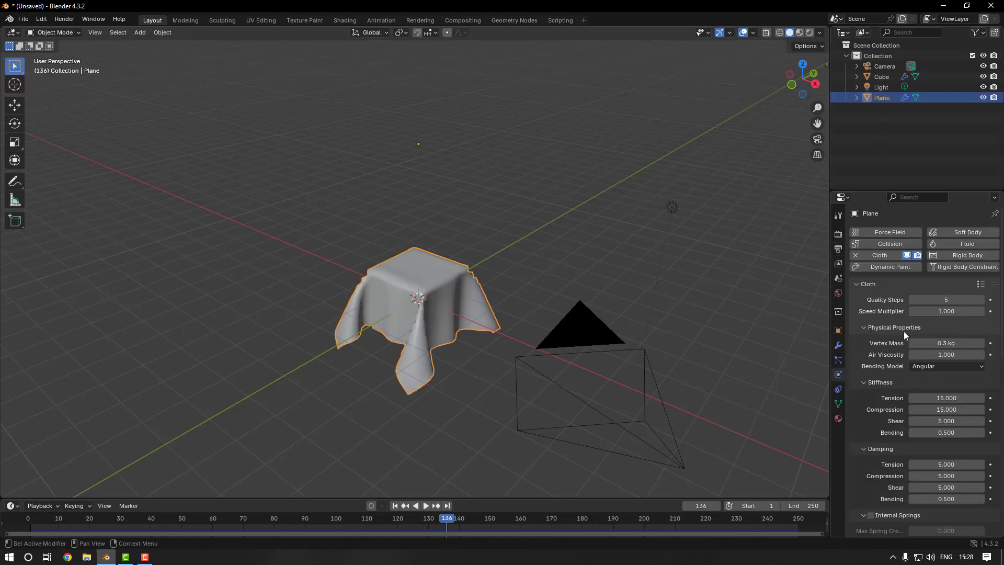
key(shift+Left)
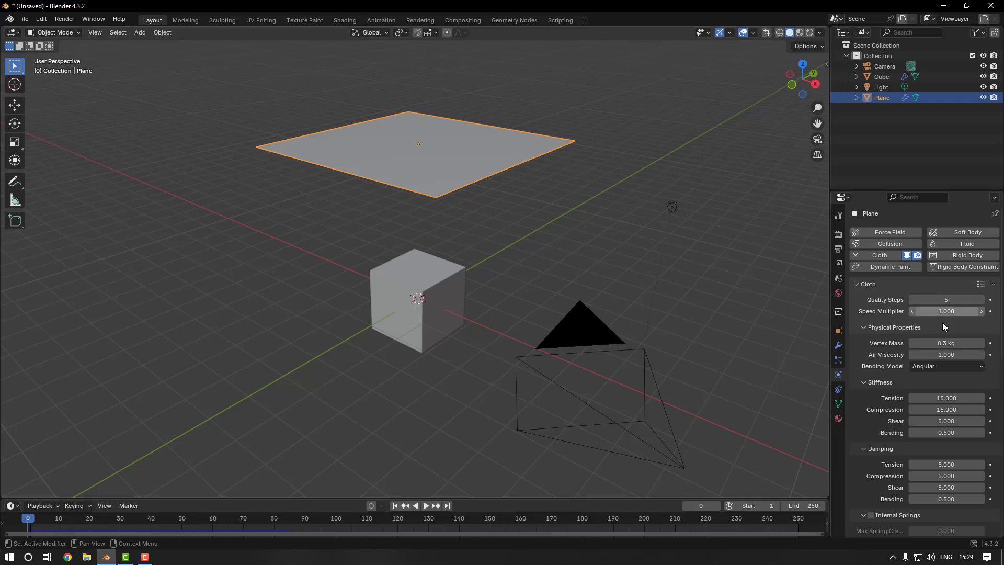
click(941, 343)
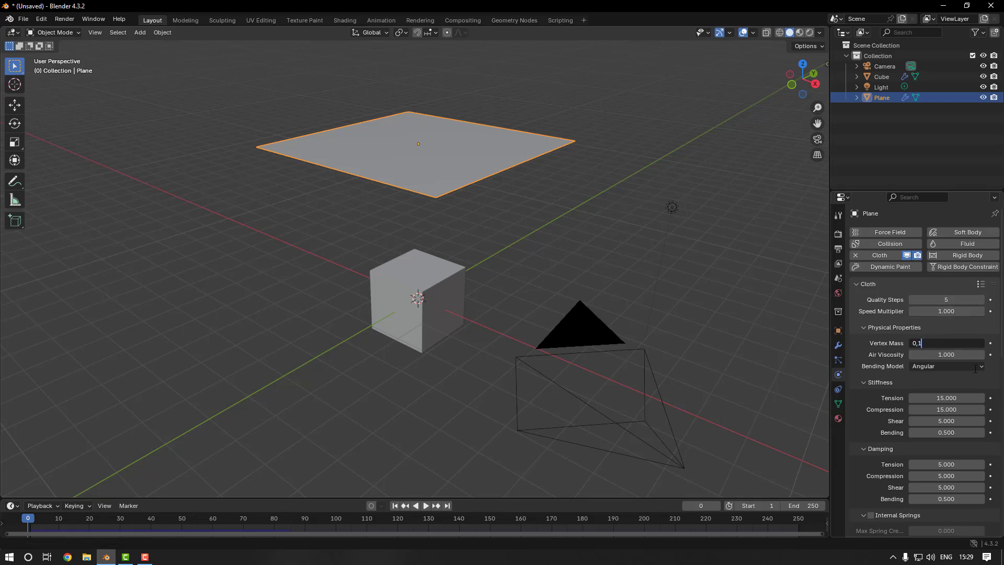
text(0,1)
key(Return)
Play the simulation with the lighter cloth from frame 0, stop it once draped, and examine the folds from several angles
key(space)
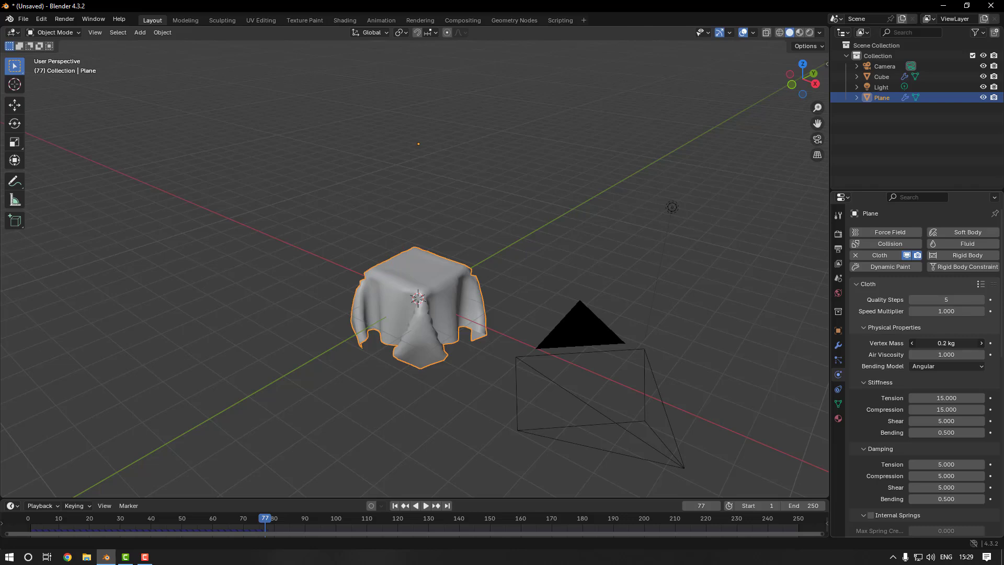
click(45, 520)
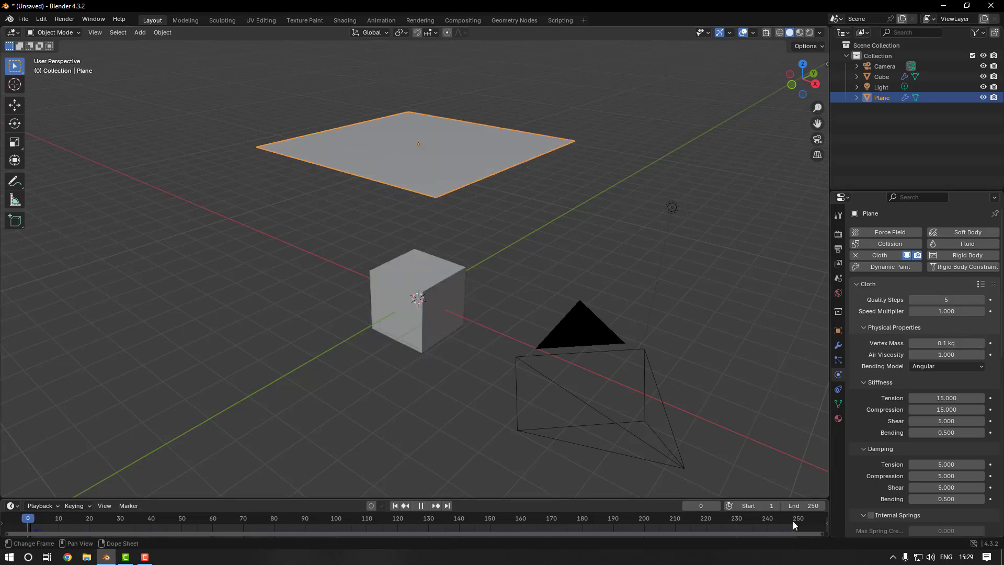
key(space)
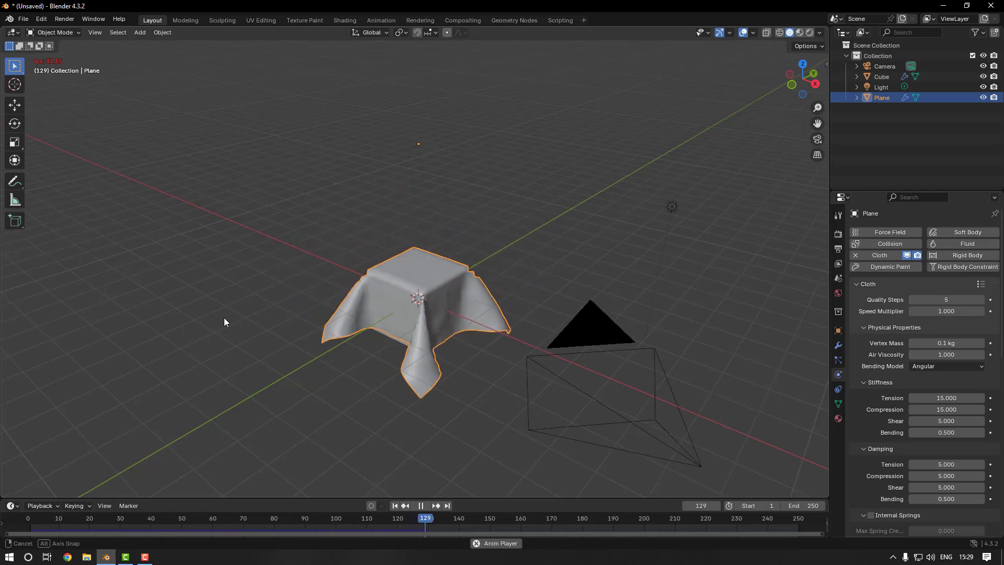
middle_drag(223, 317, 353, 322)
key(space)
middle_drag(551, 299, 497, 304)
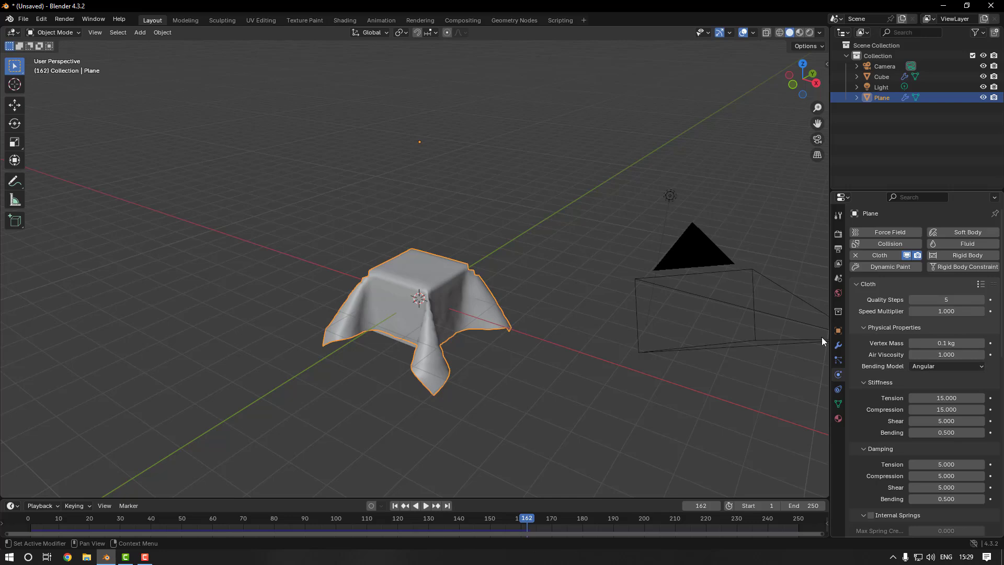
middle_drag(485, 244, 583, 300)
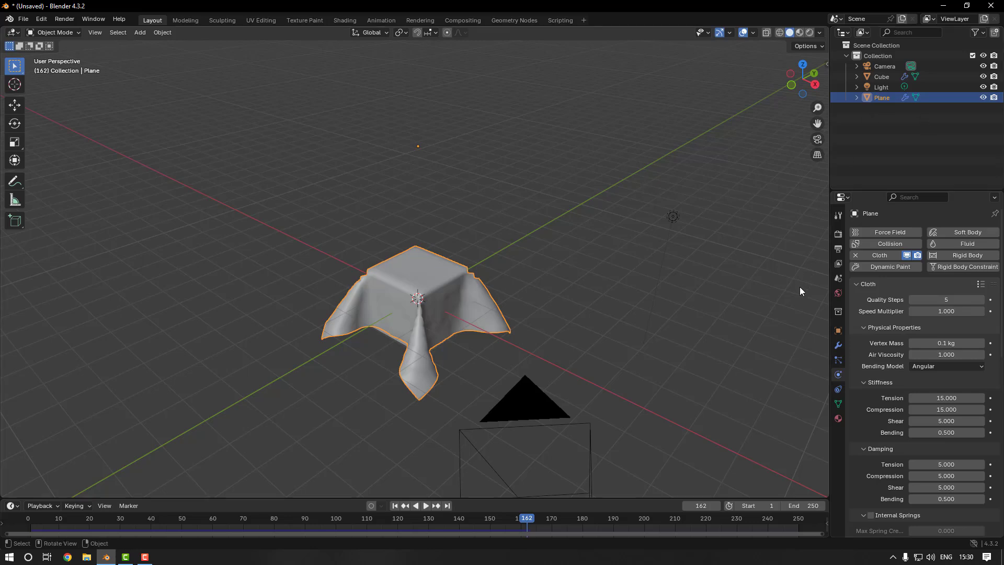
Add a new material to the plane and change its base color to yellow
click(838, 418)
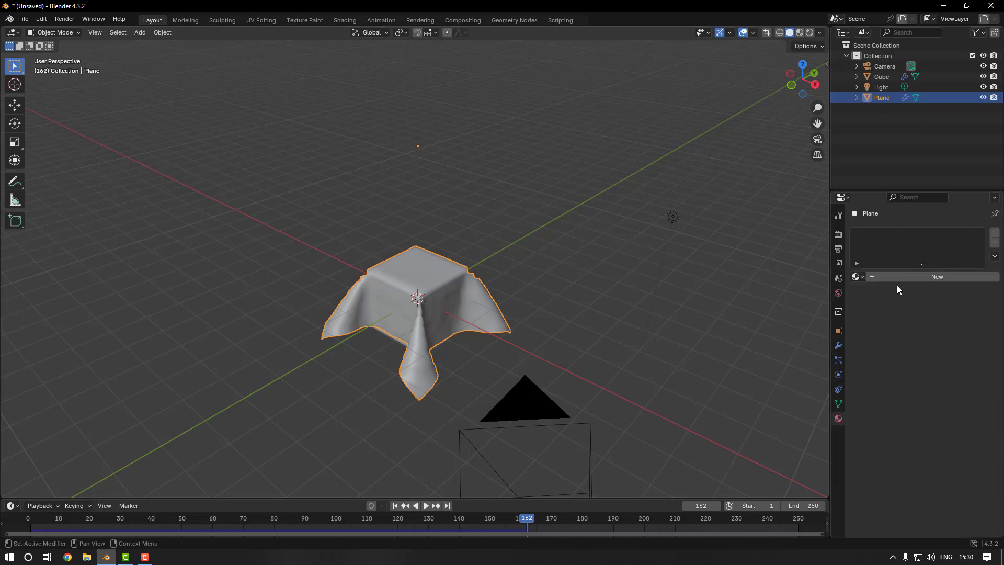
click(914, 276)
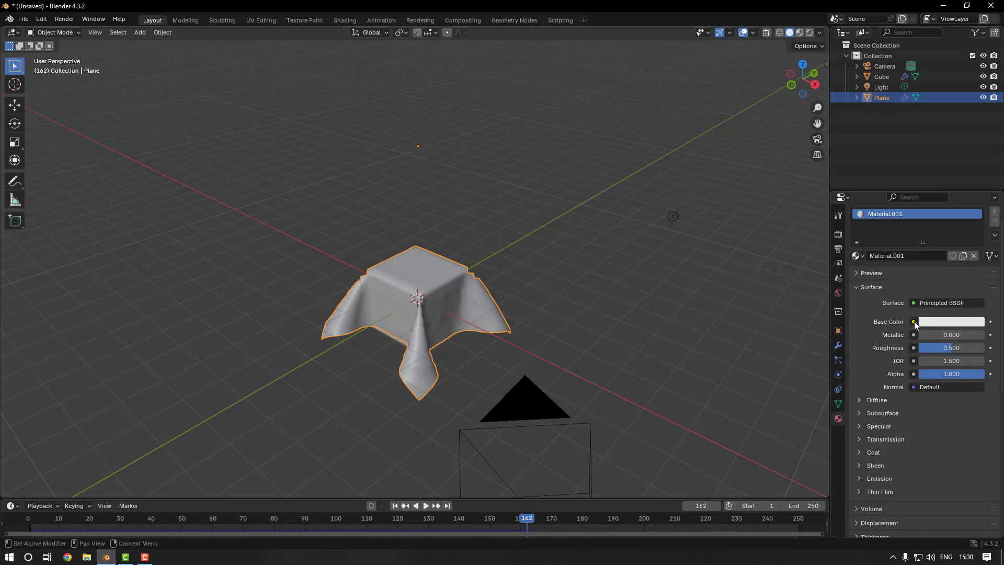
click(936, 322)
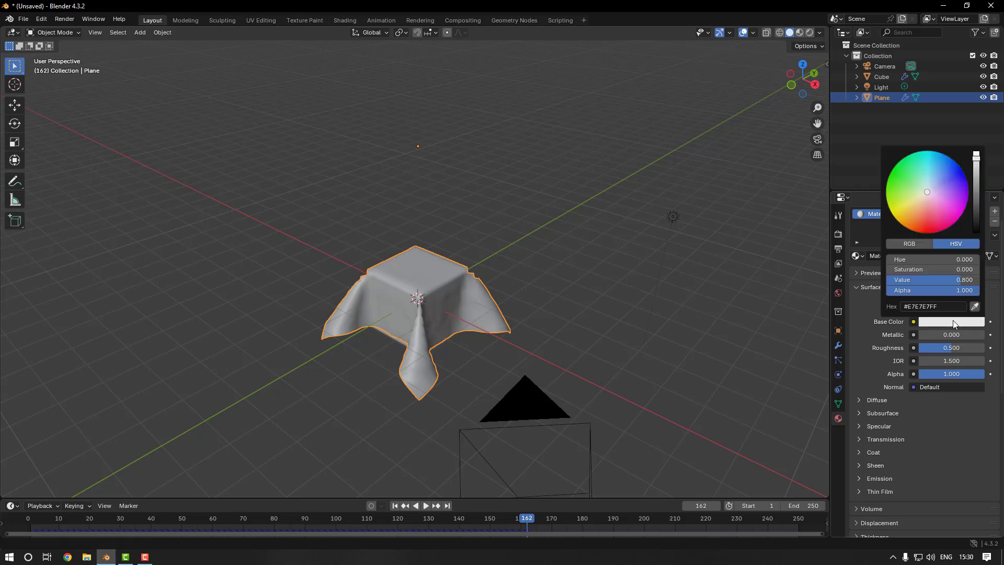
mouse_move(947, 230)
mouse_down()
mouse_move(905, 201)
mouse_move(904, 186)
mouse_move(900, 195)
mouse_up()
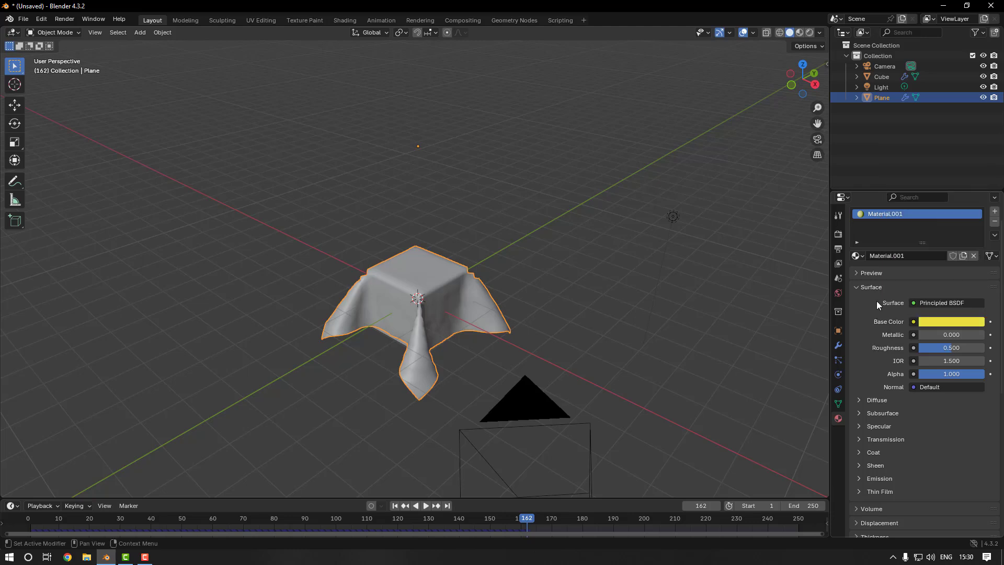
Render the current frame as a still image to examine the yellow cloth
click(66, 20)
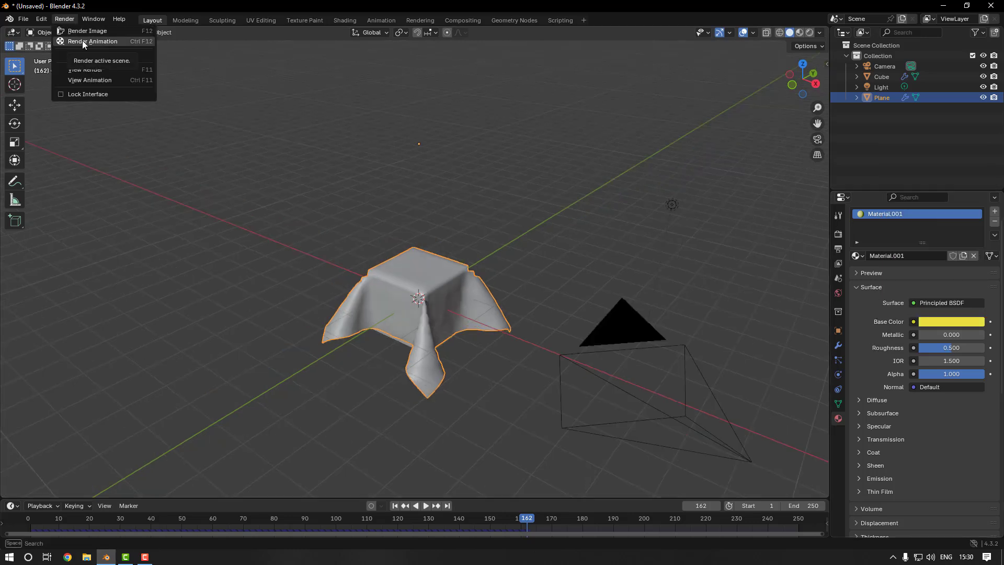
click(86, 31)
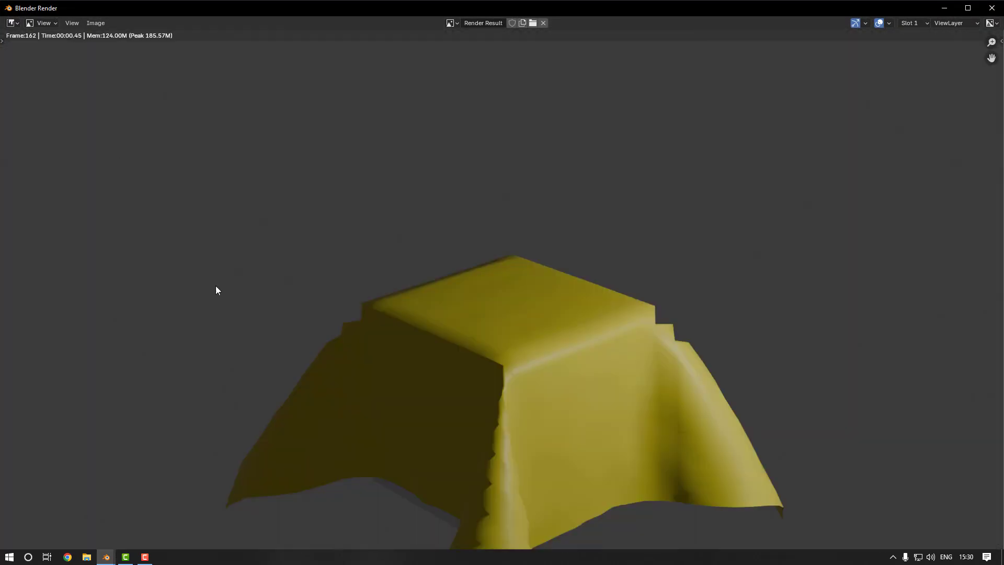